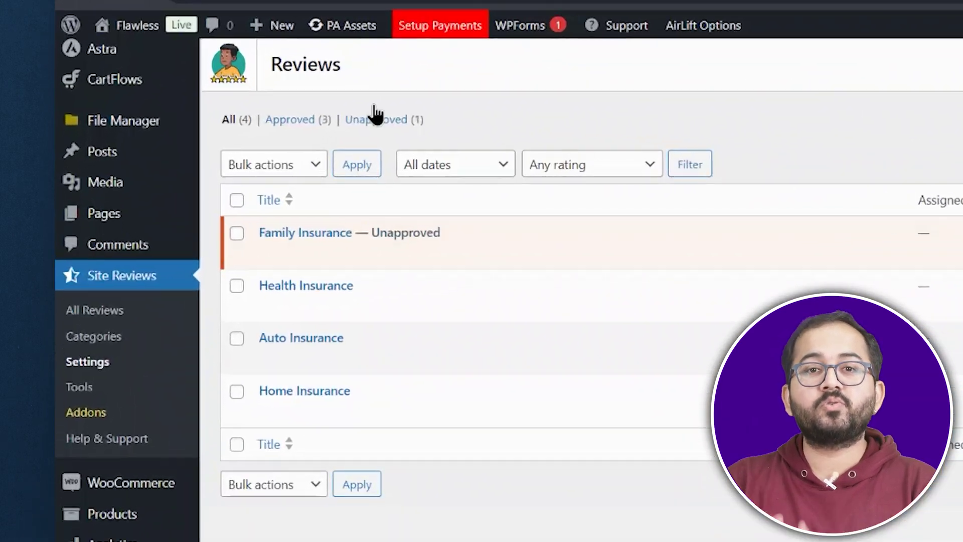
Step: Approve the Family Insurance review, then open the AirLift performance report
{"action": "mouse_move", "coordinate": [232, 200]}
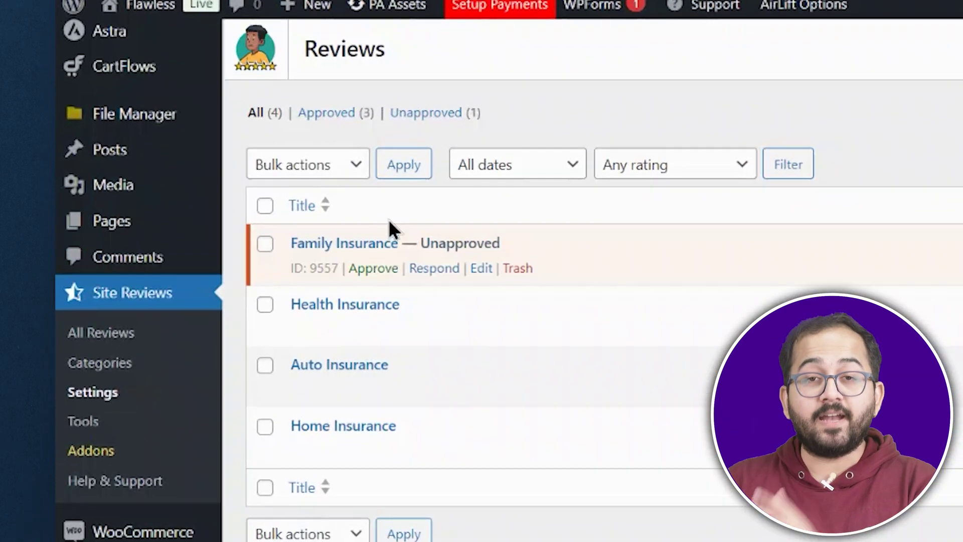
{"action": "left_click", "coordinate": [379, 271]}
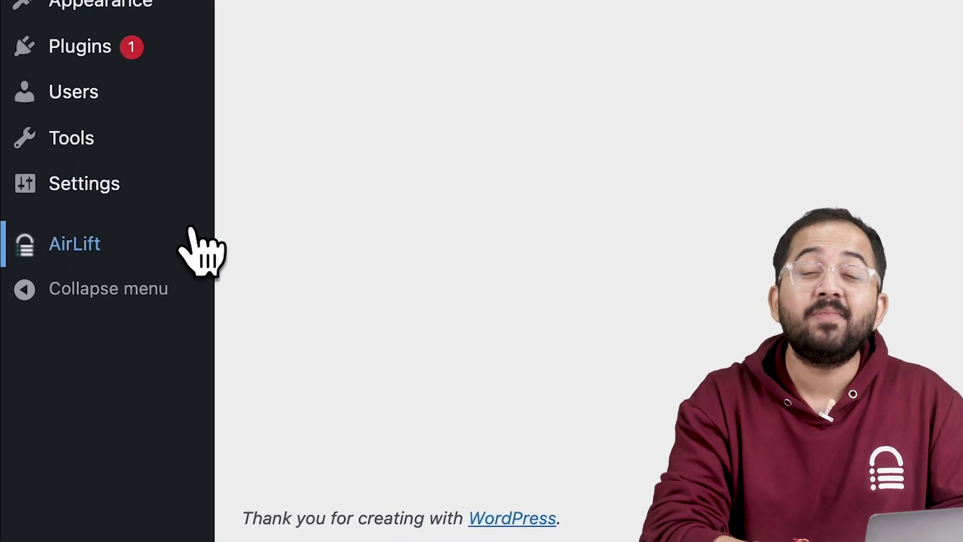
{"action": "left_click", "coordinate": [191, 235]}
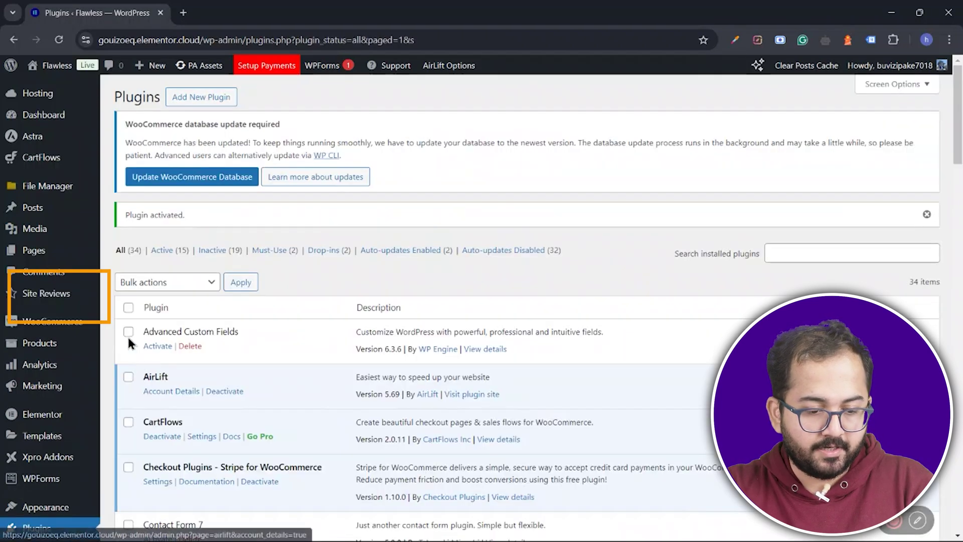
Step: Start a new review from the Site Reviews All Reviews list
{"action": "mouse_move", "coordinate": [80, 300]}
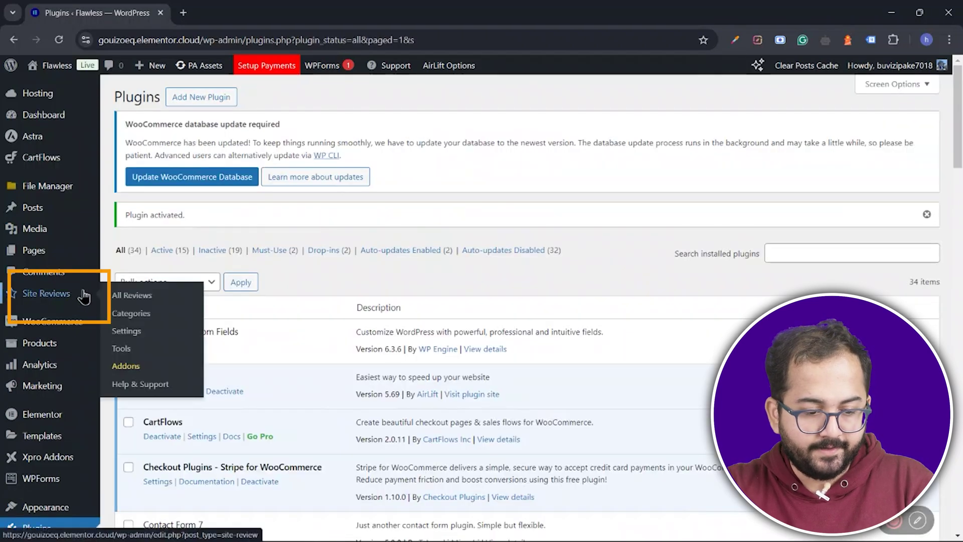
{"action": "left_click", "coordinate": [117, 300]}
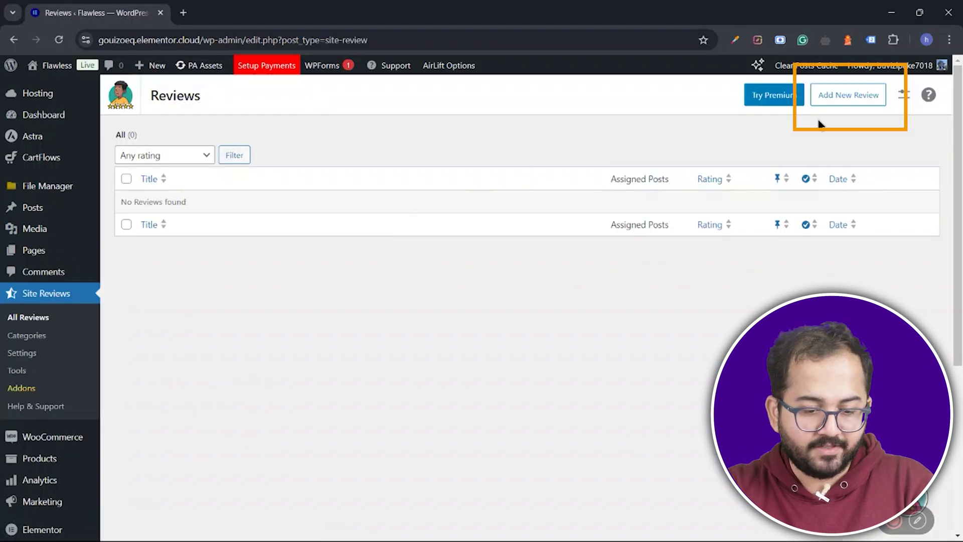
{"action": "left_click", "coordinate": [860, 104]}
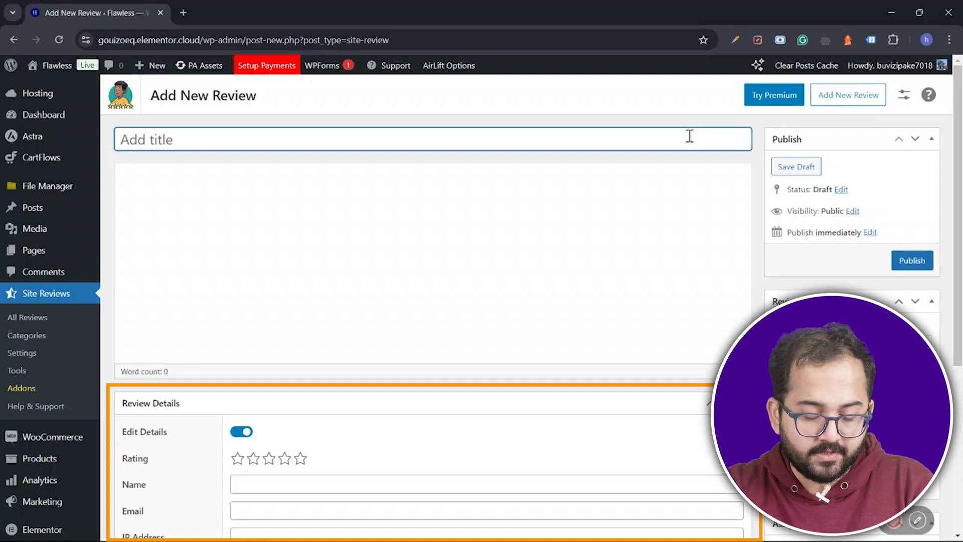
Step: Publish a 'Home Insurance' review with pasted text, four stars and the reviewer's name
{"action": "type", "text": "Home Insurance"}
{"action": "left_click", "coordinate": [266, 185]}
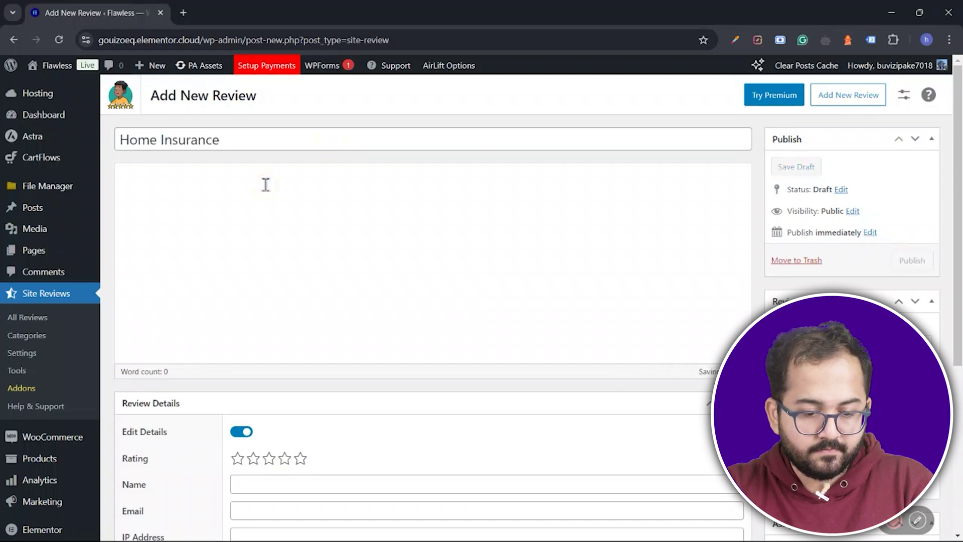
{"action": "type", "text": "I’ve had my home insurance with this company for over five years now, and they’ve been nothing but exceptional. Their team is always available to answer questions, and when I needed to file a claim, the process was quick and hassle-free."}
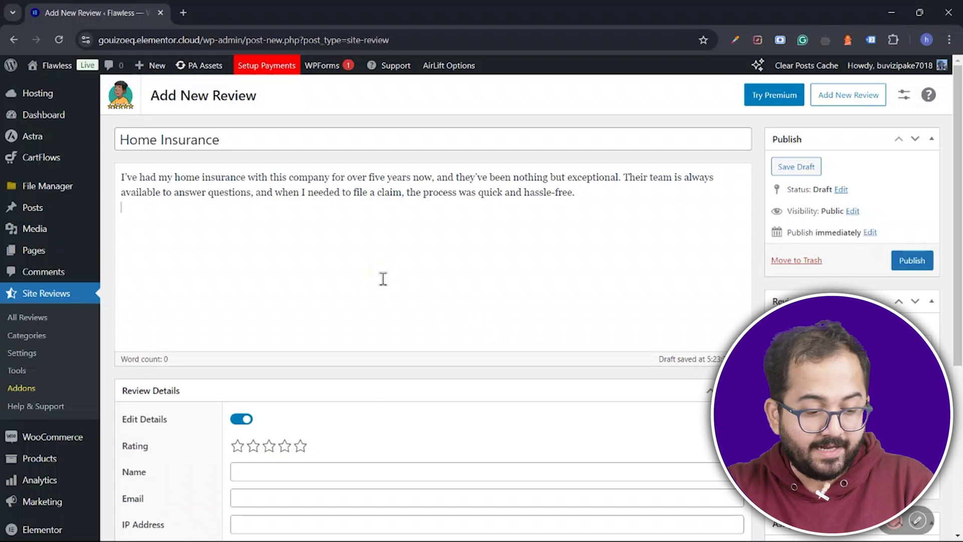
{"action": "scroll", "coordinate": [383, 279], "scroll_direction": "down", "scroll_amount": 3}
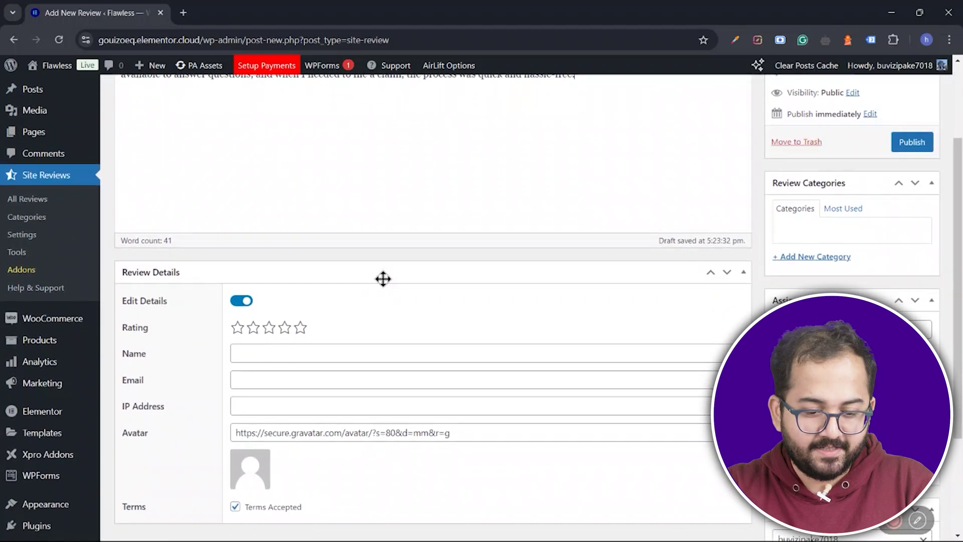
{"action": "left_click", "coordinate": [285, 328]}
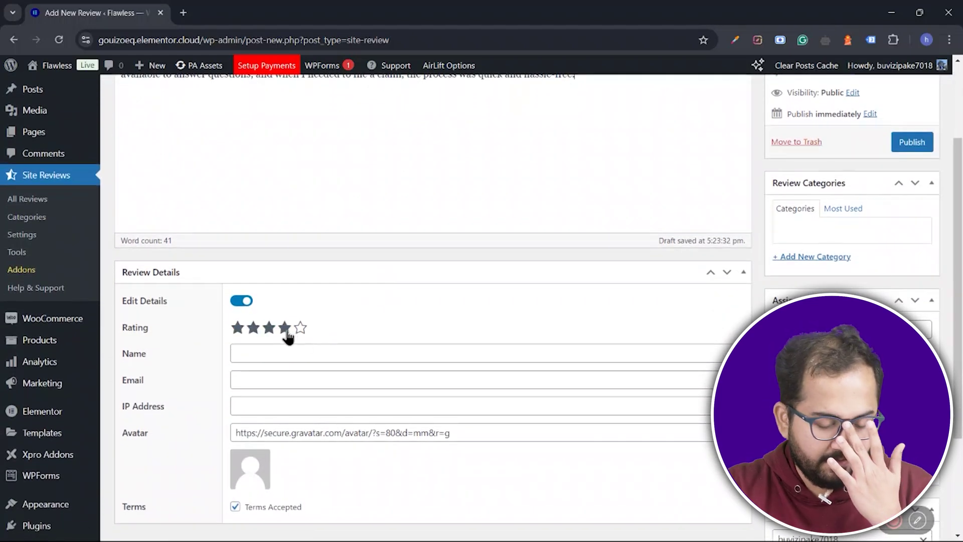
{"action": "left_click", "coordinate": [289, 354]}
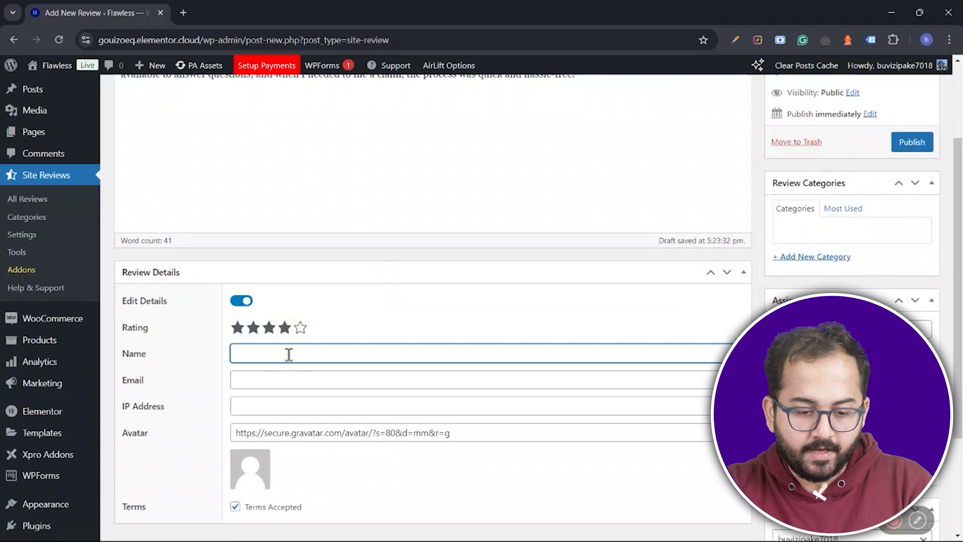
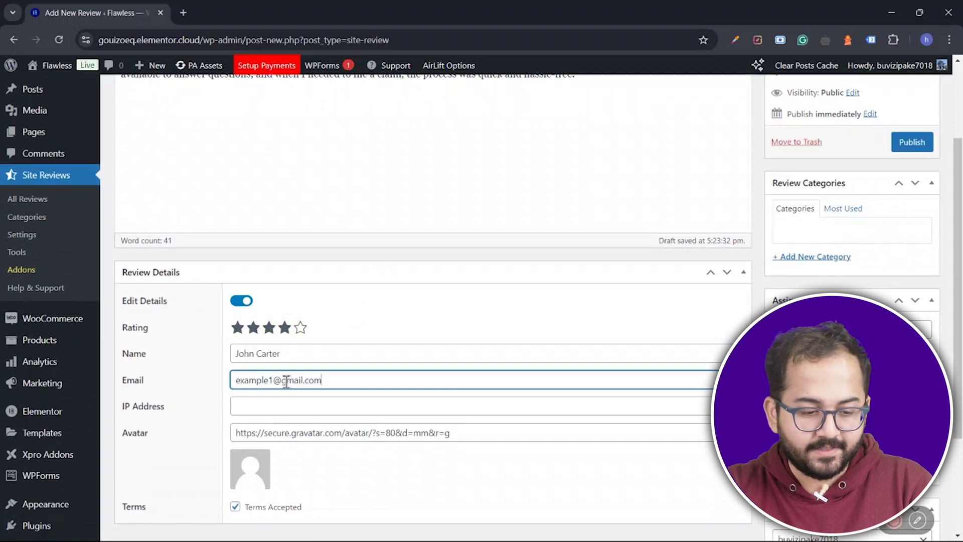
{"action": "left_click", "coordinate": [910, 142]}
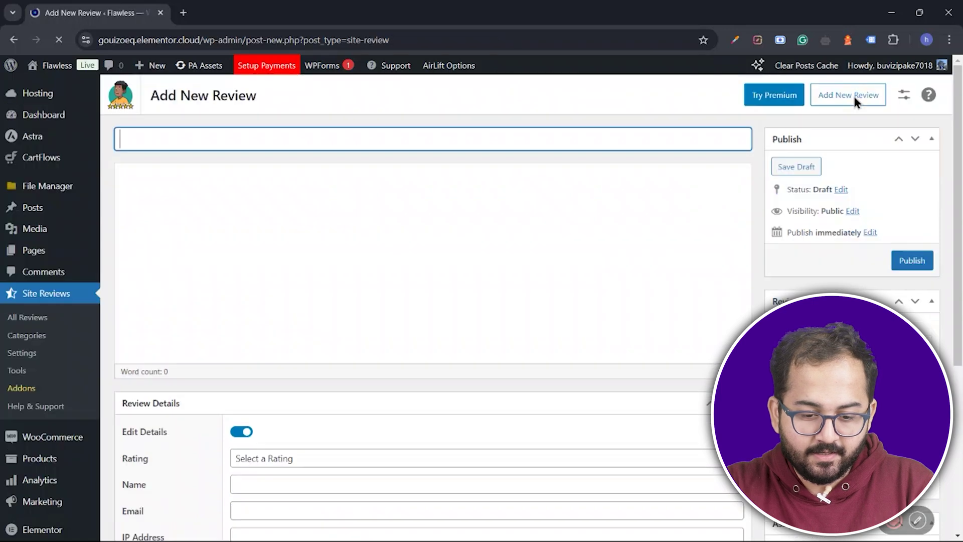
Step: Publish an 'Auto Insurance' review with pasted text and a three-star rating
{"action": "type", "text": "Auto Insurance"}
{"action": "left_click", "coordinate": [269, 191]}
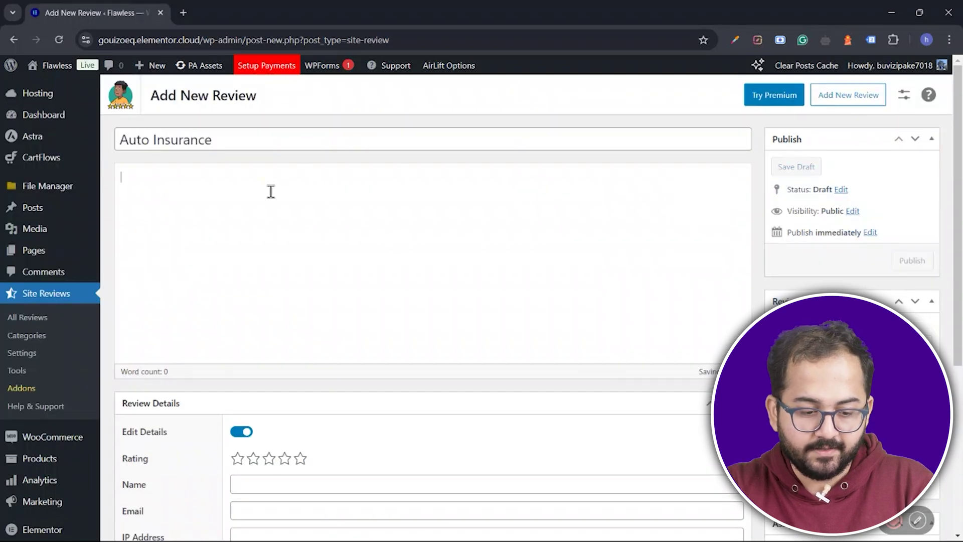
{"action": "type", "text": "I recently switched my auto insurance to this company, and the savings were unbelievable! Not only am I paying less, but the coverage is also more comprehensive. Their customer service is top-notch."}
{"action": "scroll", "coordinate": [271, 192], "scroll_direction": "down", "scroll_amount": 1}
{"action": "scroll", "coordinate": [271, 192], "scroll_direction": "down", "scroll_amount": 1}
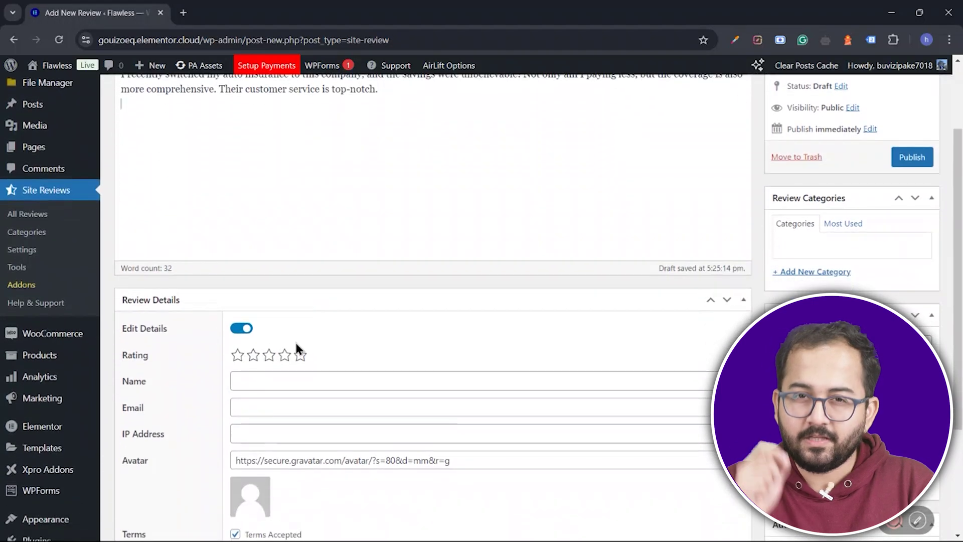
{"action": "left_click", "coordinate": [273, 355]}
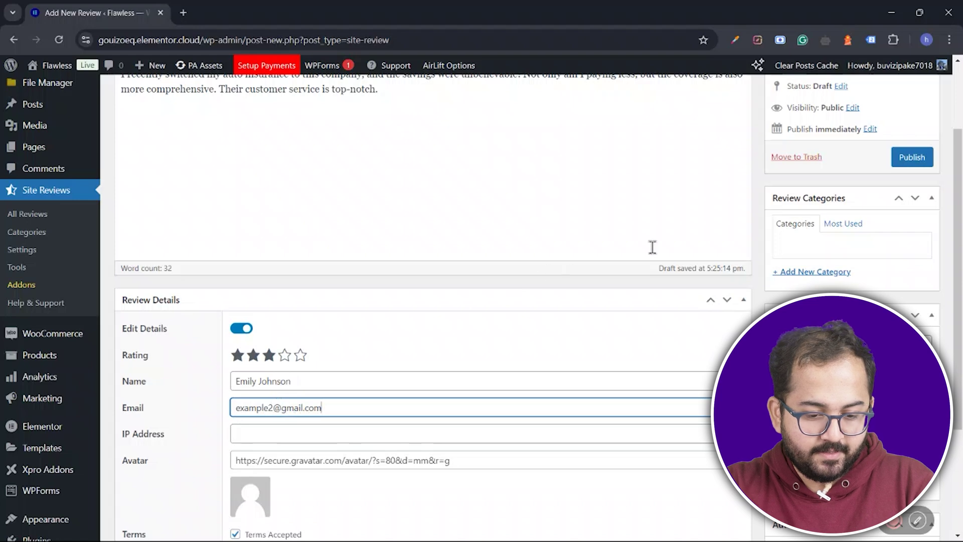
{"action": "left_click", "coordinate": [911, 158]}
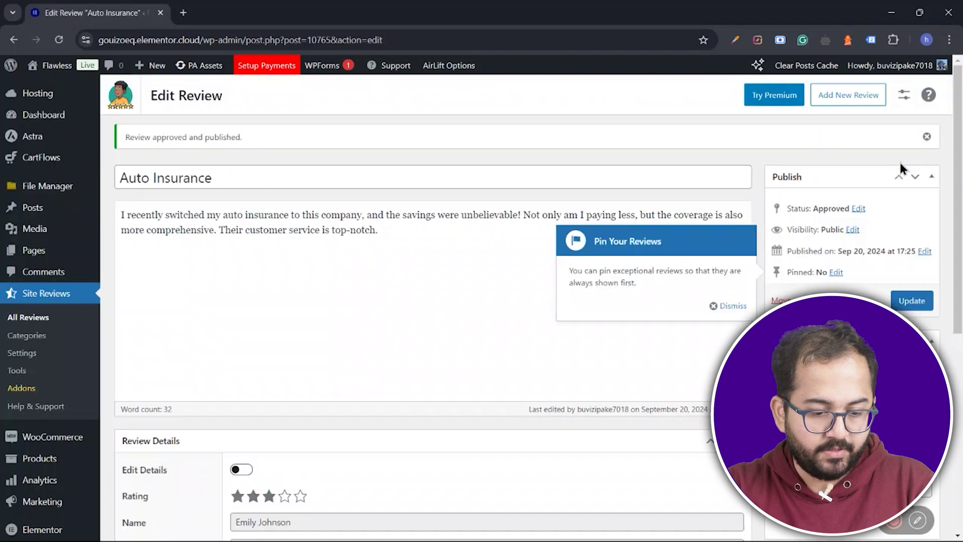
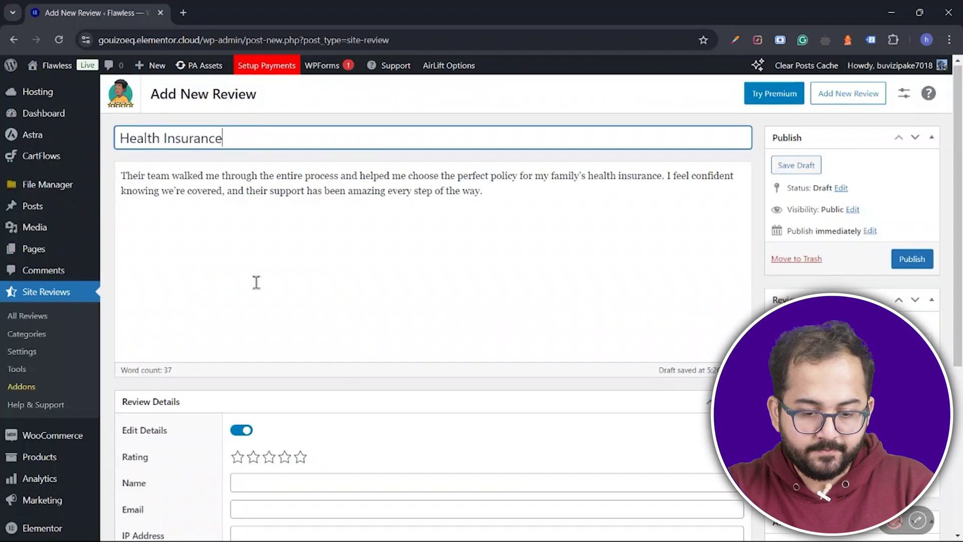
Step: Enter the reviewer's name, rate the Health Insurance review five stars, and publish it
{"action": "scroll", "coordinate": [257, 282], "scroll_direction": "down", "scroll_amount": 4}
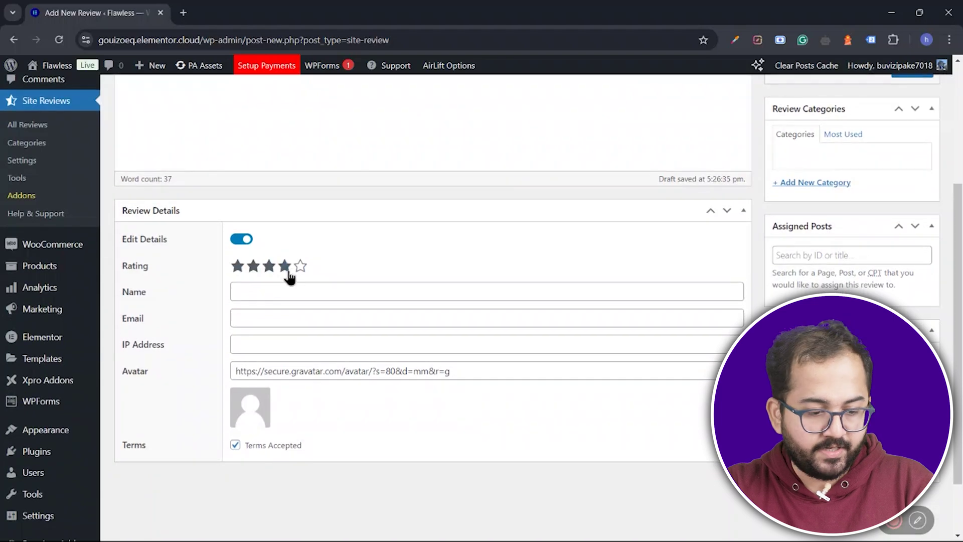
{"action": "left_click", "coordinate": [300, 267]}
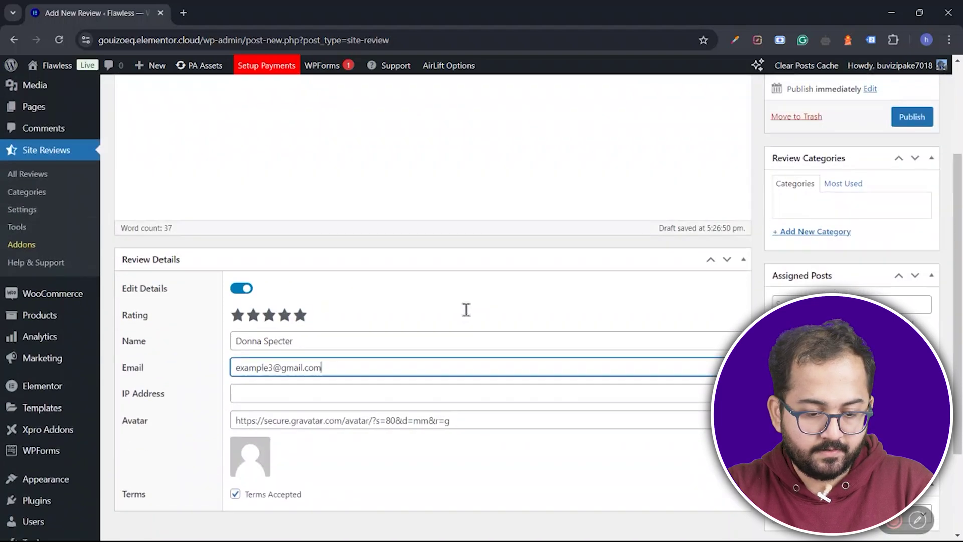
{"action": "scroll", "coordinate": [465, 311], "scroll_direction": "up", "scroll_amount": 3}
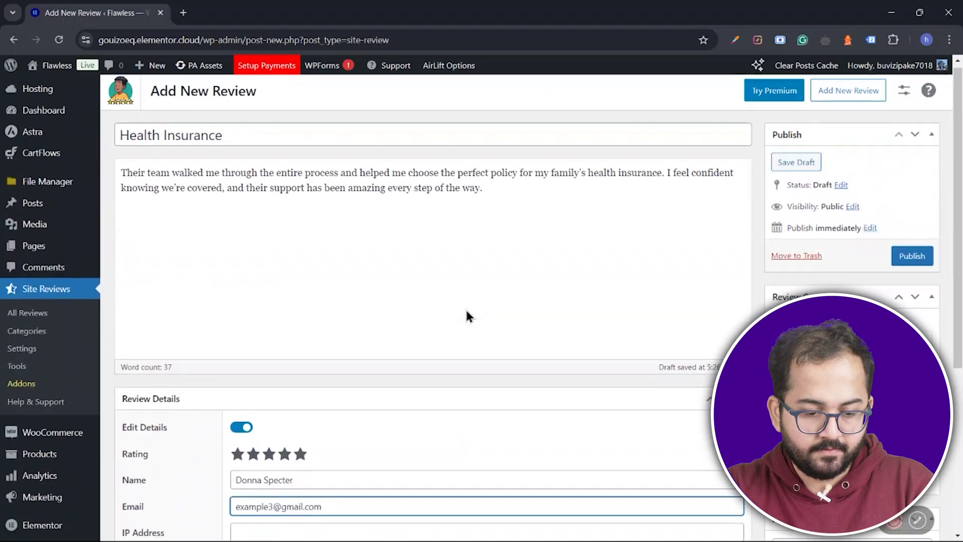
{"action": "left_click", "coordinate": [897, 259]}
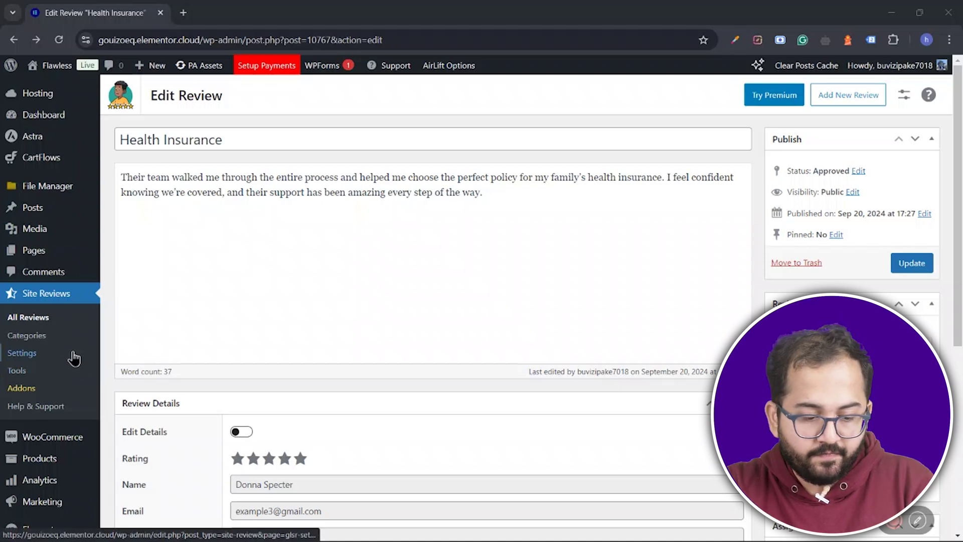
Step: Save the Site Reviews General settings, keeping approval for reviews of 2 stars or less
{"action": "left_click", "coordinate": [67, 356]}
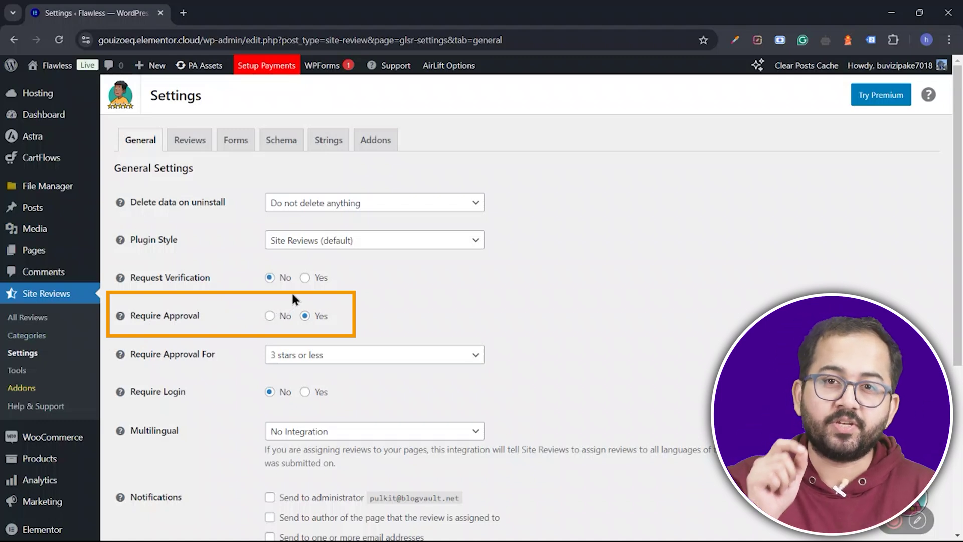
{"action": "scroll", "coordinate": [329, 351], "scroll_direction": "down", "scroll_amount": 3}
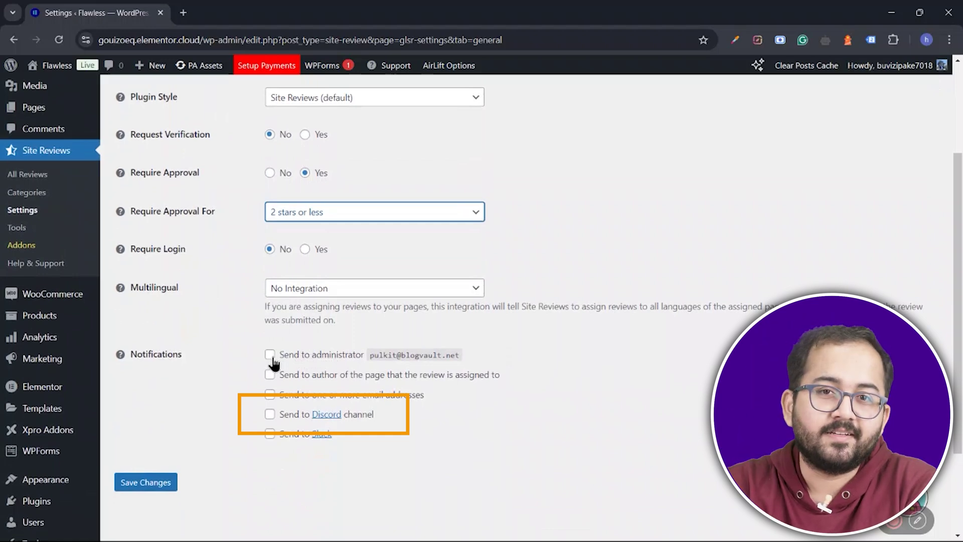
{"action": "scroll", "coordinate": [274, 362], "scroll_direction": "down", "scroll_amount": 3}
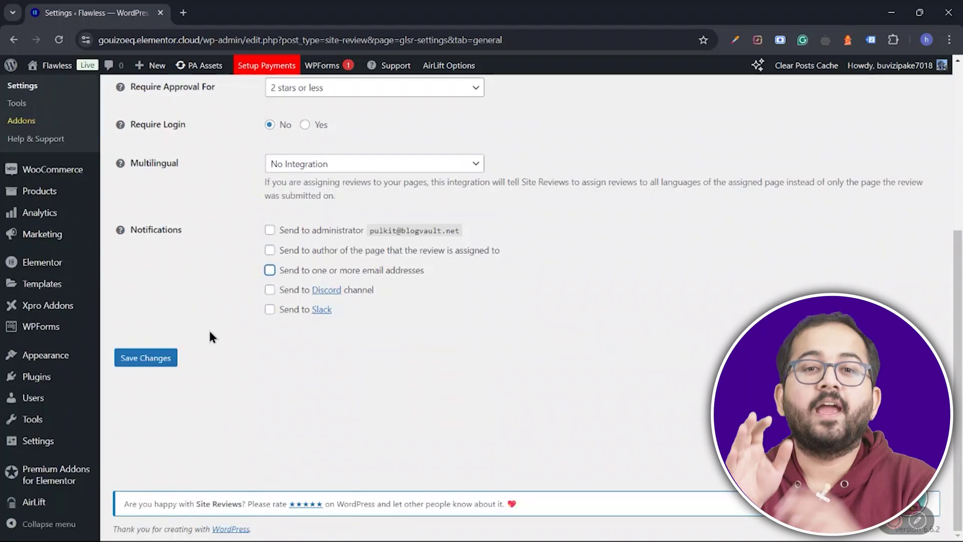
{"action": "left_click", "coordinate": [158, 356]}
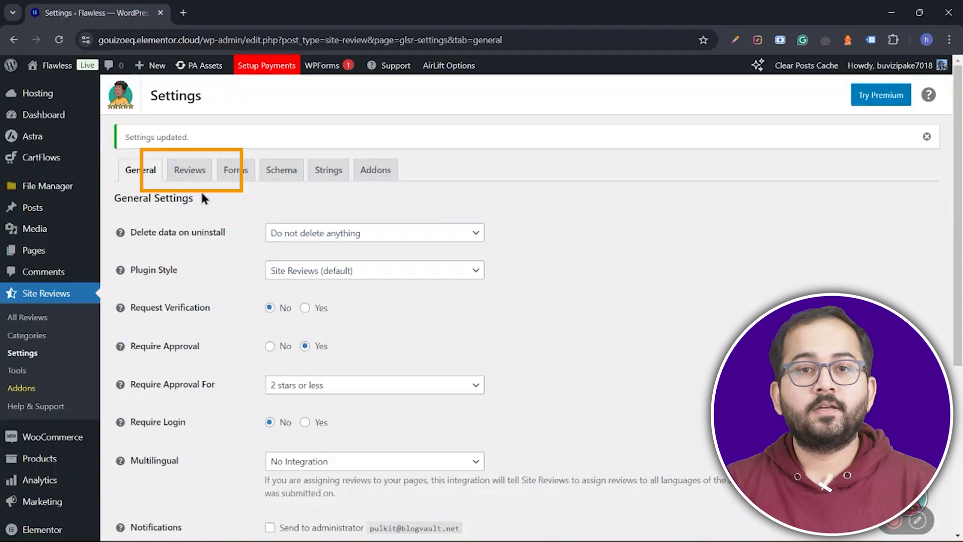
Step: Inspect the Date Format, Name Format and Review Assignment options on the Reviews settings tab unchanged
{"action": "left_click", "coordinate": [196, 181]}
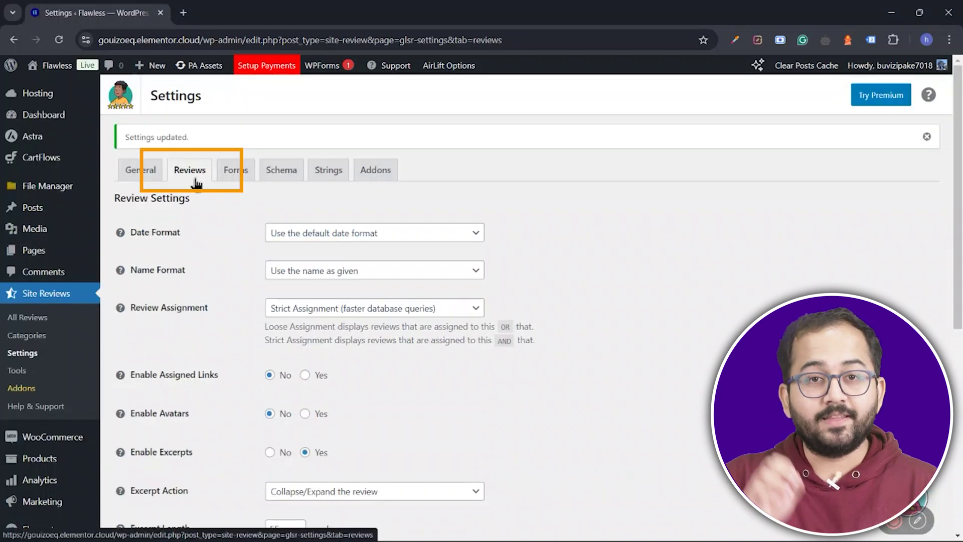
{"action": "scroll", "coordinate": [223, 276], "scroll_direction": "down", "scroll_amount": 1}
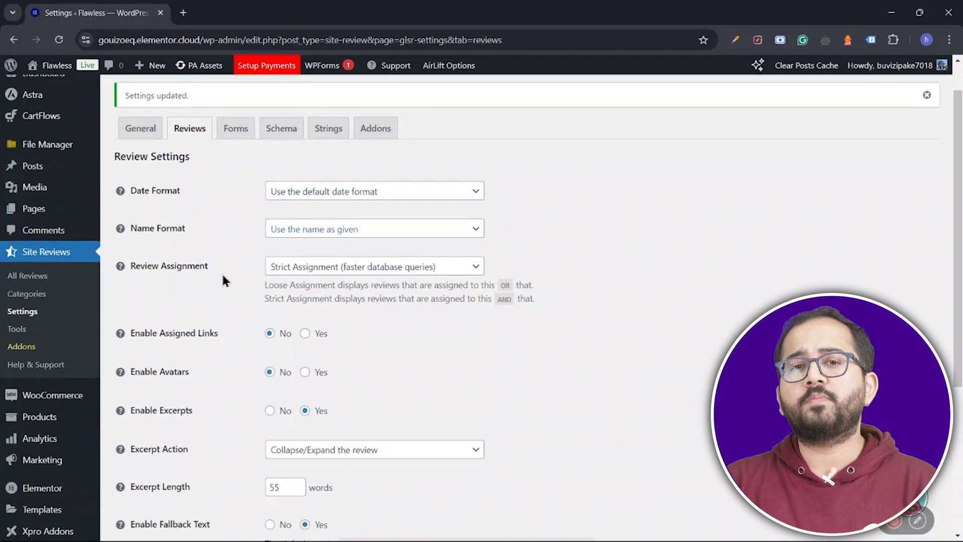
{"action": "scroll", "coordinate": [223, 275], "scroll_direction": "down", "scroll_amount": 1}
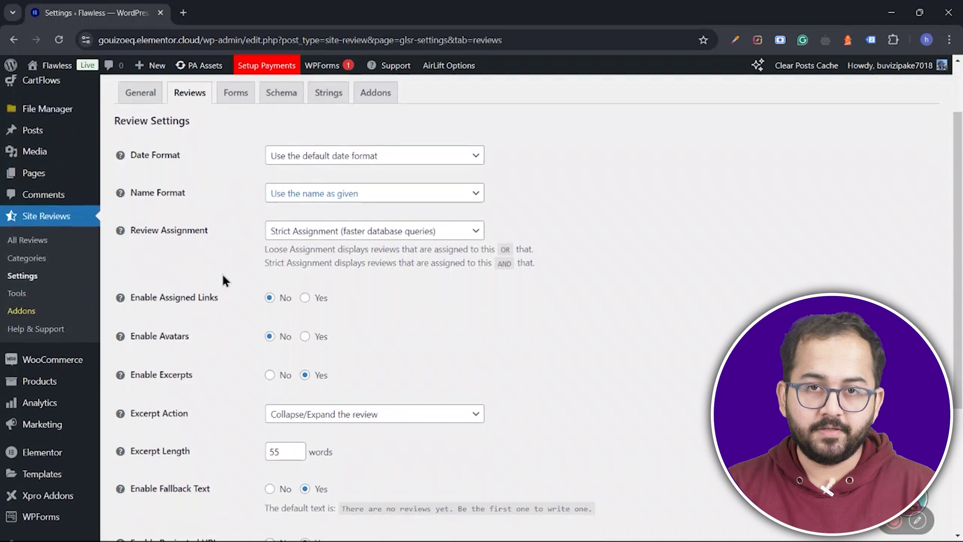
{"action": "scroll", "coordinate": [222, 271], "scroll_direction": "up", "scroll_amount": 1}
{"action": "left_click", "coordinate": [443, 189]}
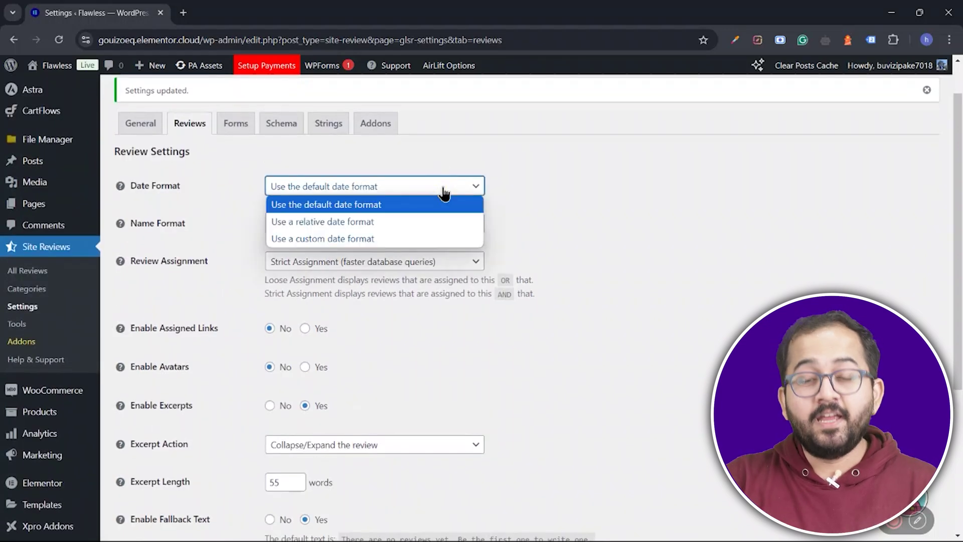
{"action": "left_click", "coordinate": [420, 229]}
{"action": "left_click", "coordinate": [421, 230]}
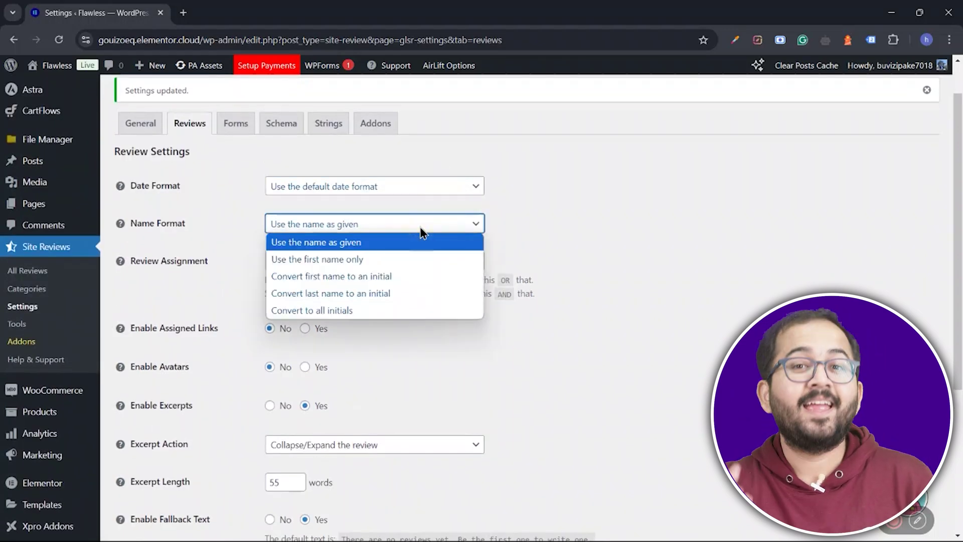
{"action": "left_click", "coordinate": [422, 229]}
{"action": "left_click", "coordinate": [424, 260]}
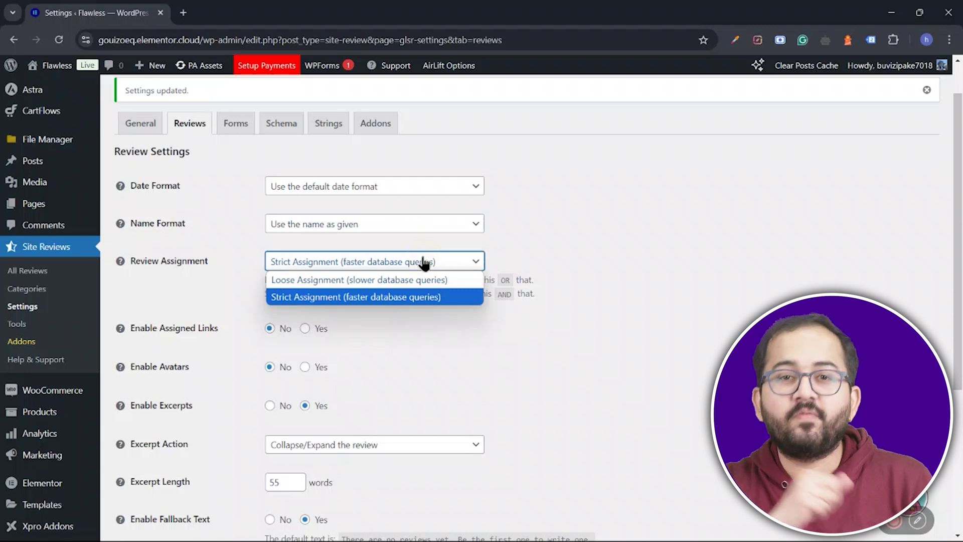
{"action": "left_click", "coordinate": [425, 262]}
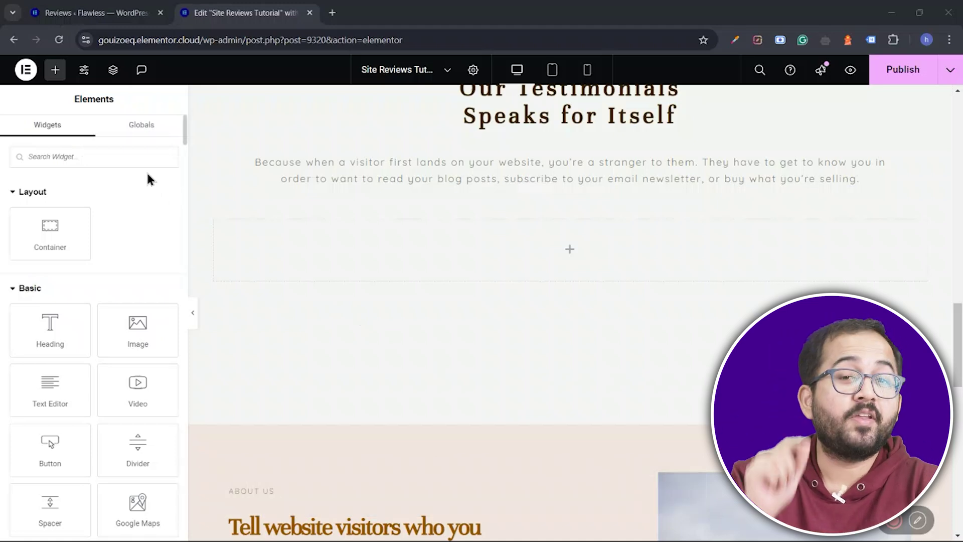
Step: Search the Elementor widget list for 'latest'
{"action": "left_click", "coordinate": [137, 161]}
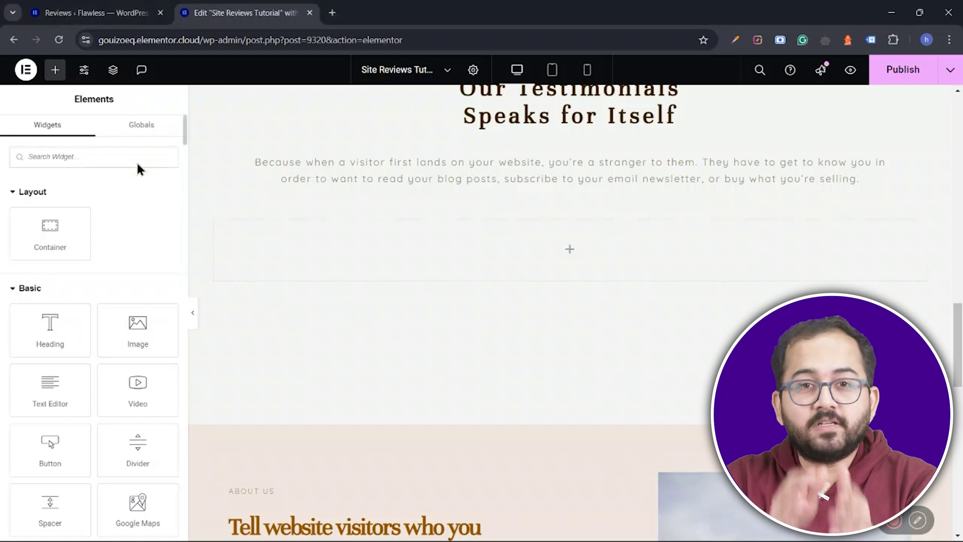
{"action": "type", "text": "latest"}
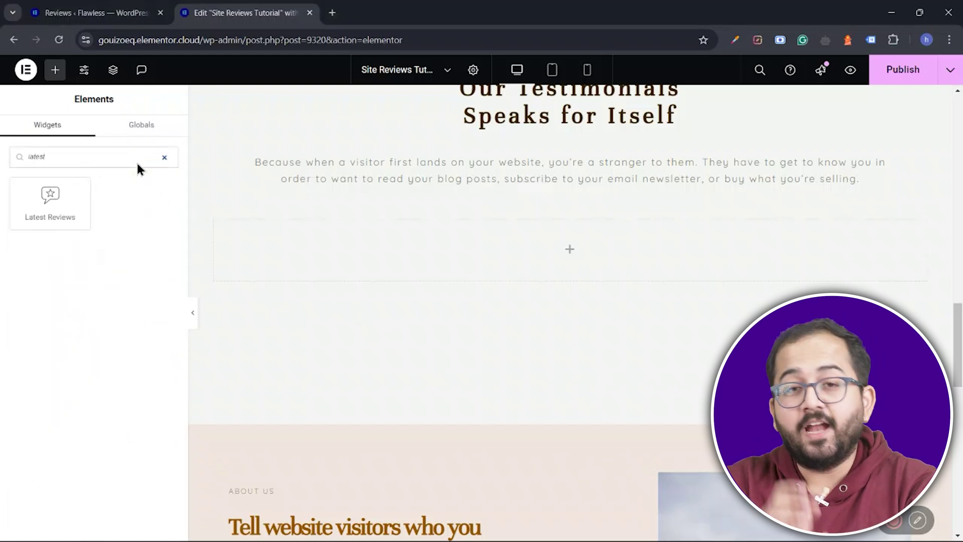
Step: Place the Latest Reviews widget under the testimonials heading
{"action": "left_click_drag", "start_coordinate": [74, 197], "coordinate": [260, 225]}
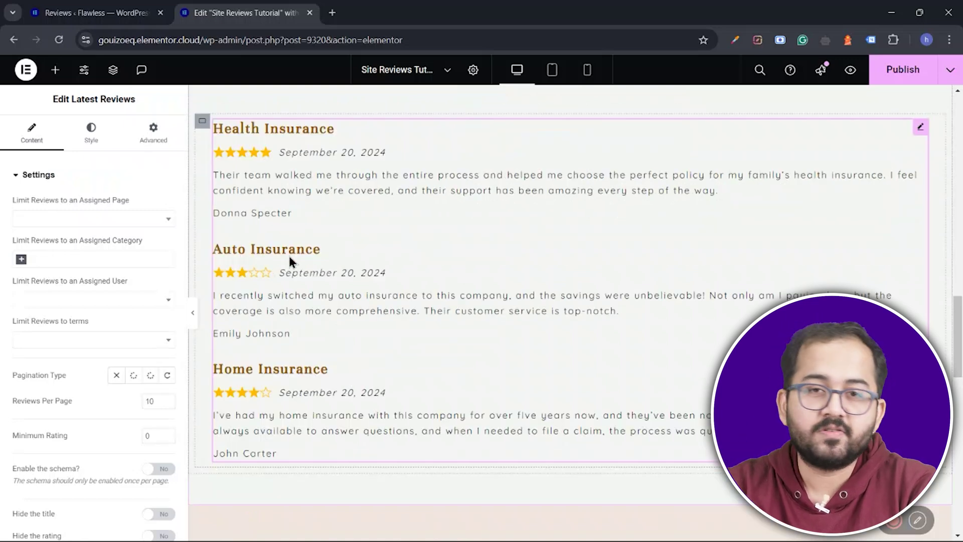
{"action": "scroll", "coordinate": [106, 360], "scroll_direction": "down", "scroll_amount": 3}
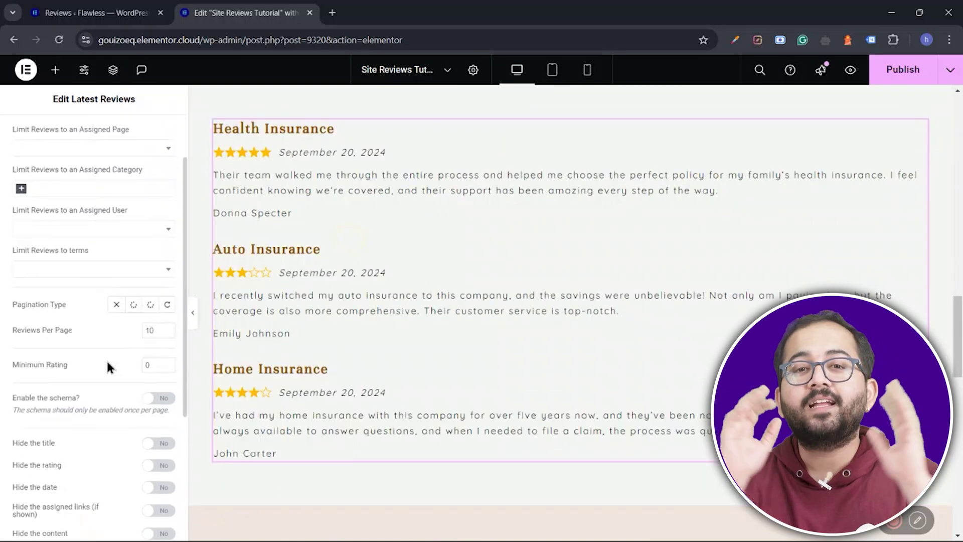
{"action": "scroll", "coordinate": [108, 364], "scroll_direction": "down", "scroll_amount": 1}
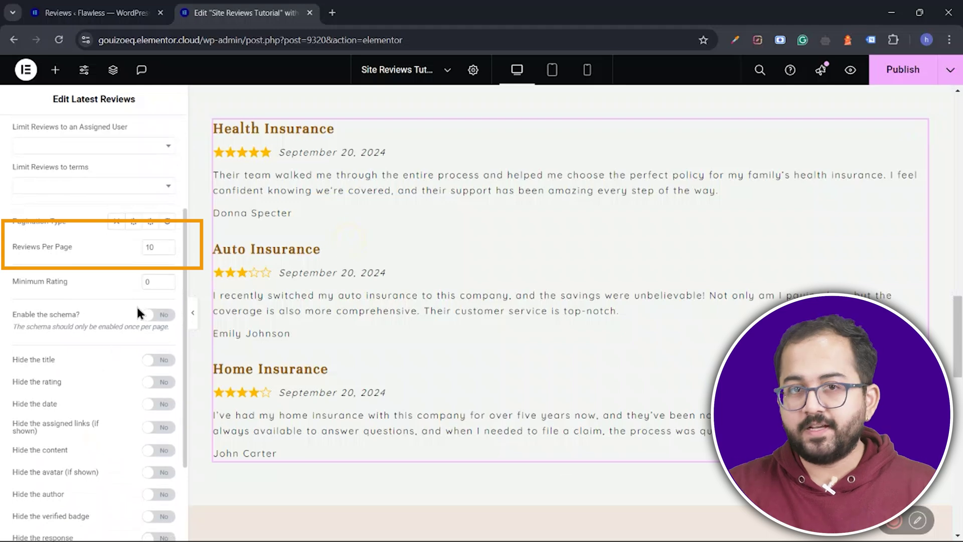
Step: Set Reviews Per Page to 1 and hide the date on each review
{"action": "left_click", "coordinate": [147, 248]}
{"action": "type", "text": "1"}
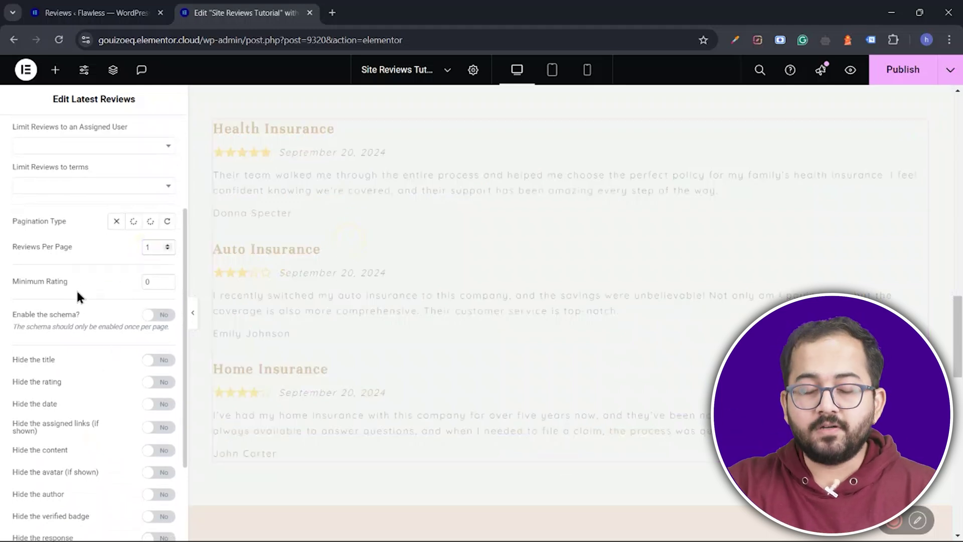
{"action": "scroll", "coordinate": [130, 314], "scroll_direction": "down", "scroll_amount": 2}
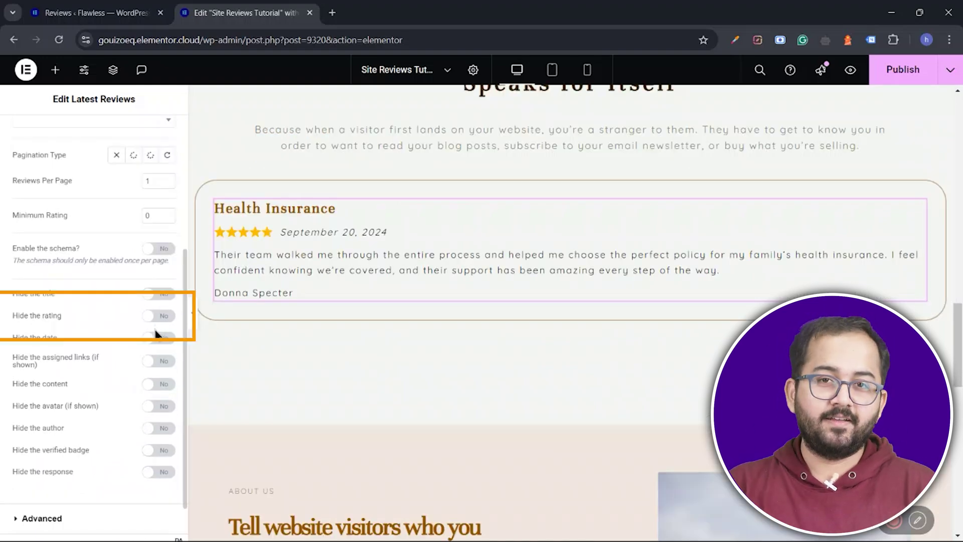
{"action": "scroll", "coordinate": [156, 333], "scroll_direction": "down", "scroll_amount": 1}
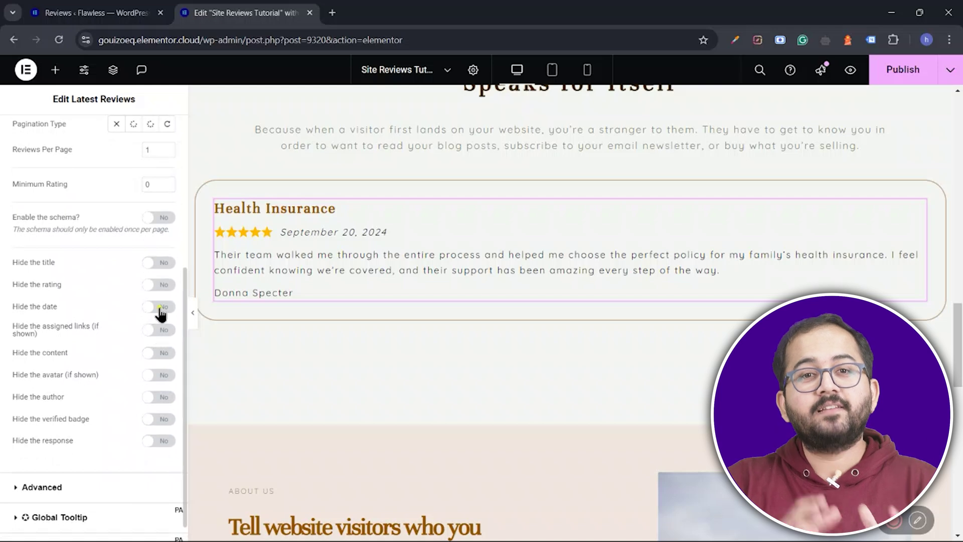
{"action": "left_click", "coordinate": [160, 309]}
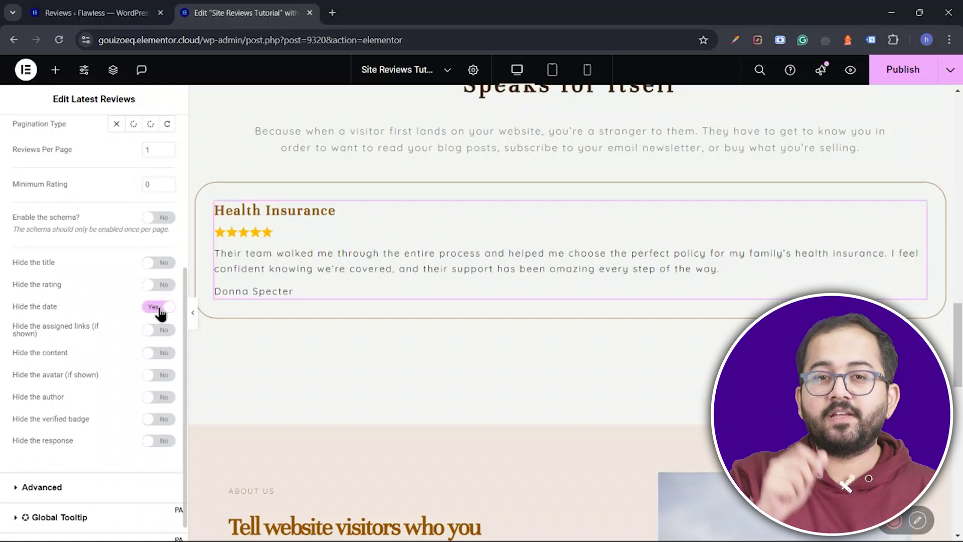
{"action": "scroll", "coordinate": [126, 296], "scroll_direction": "up", "scroll_amount": 5}
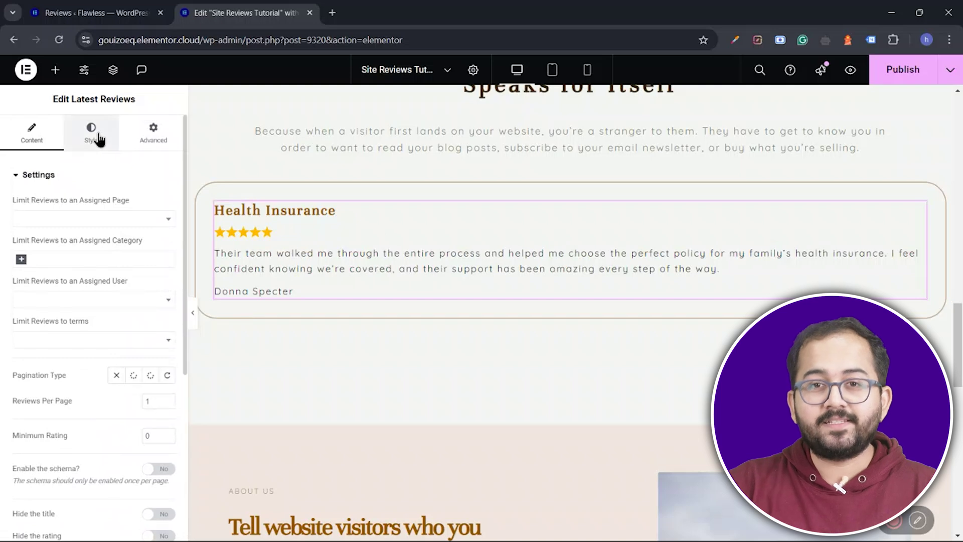
{"action": "left_click", "coordinate": [92, 134]}
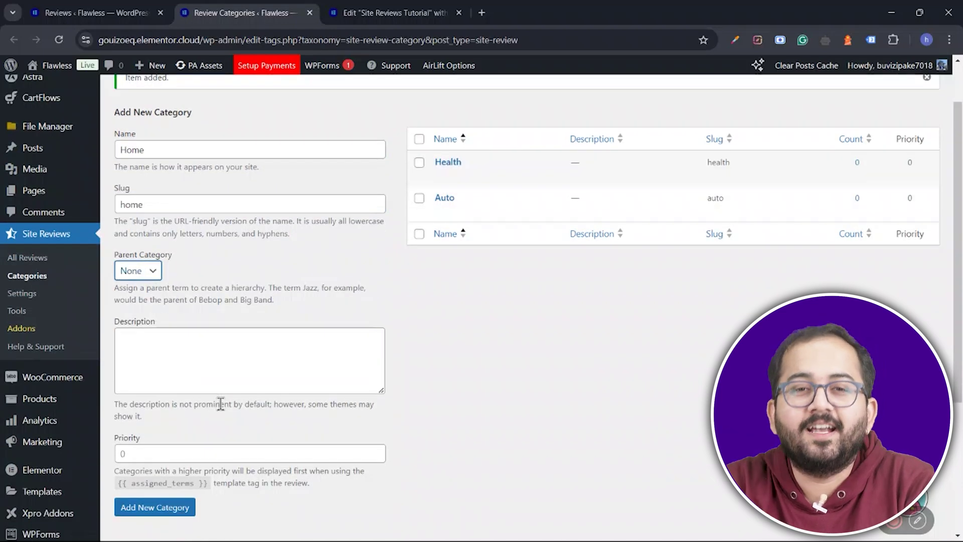
Step: Add the Health category, then assign it to the Health Insurance review and update
{"action": "left_click", "coordinate": [160, 507]}
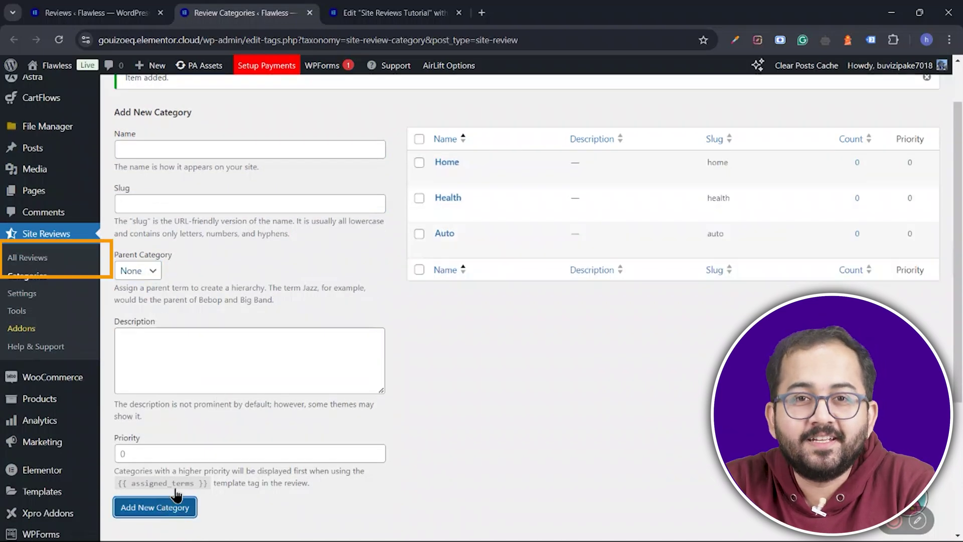
{"action": "left_click", "coordinate": [72, 263]}
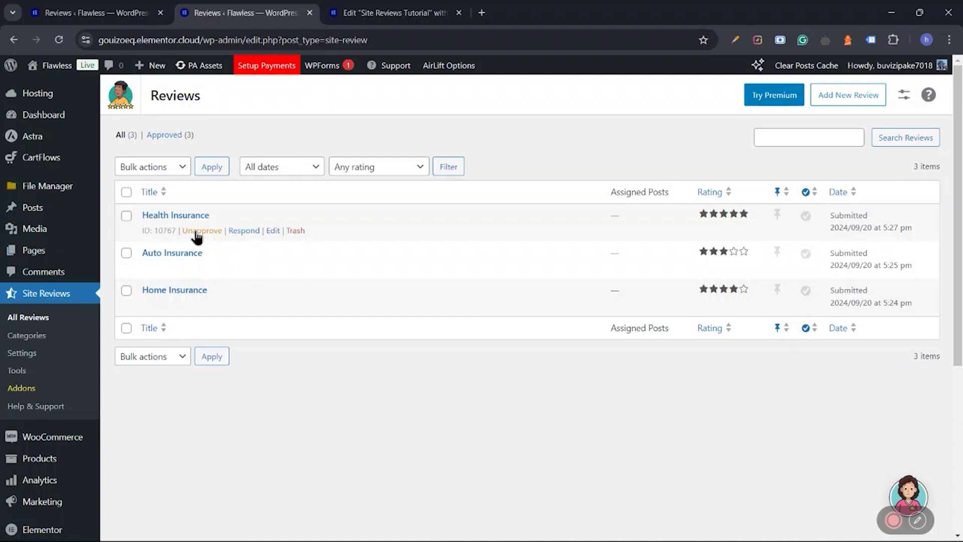
{"action": "left_click", "coordinate": [273, 231]}
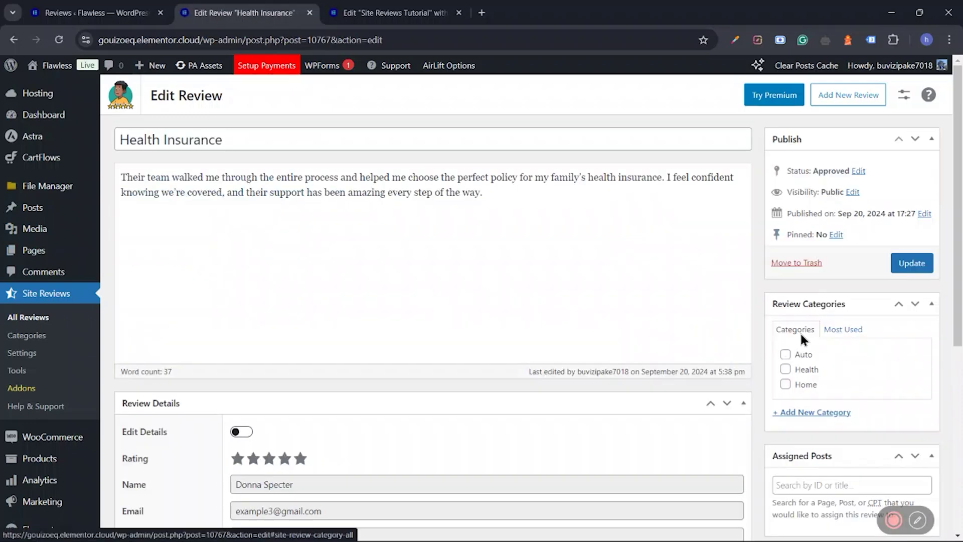
{"action": "left_click", "coordinate": [786, 369]}
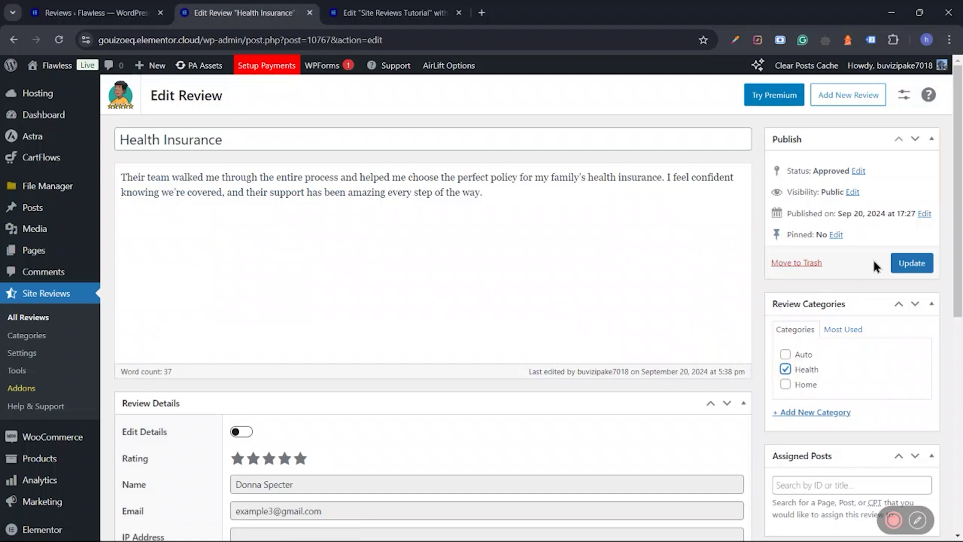
{"action": "left_click", "coordinate": [898, 264]}
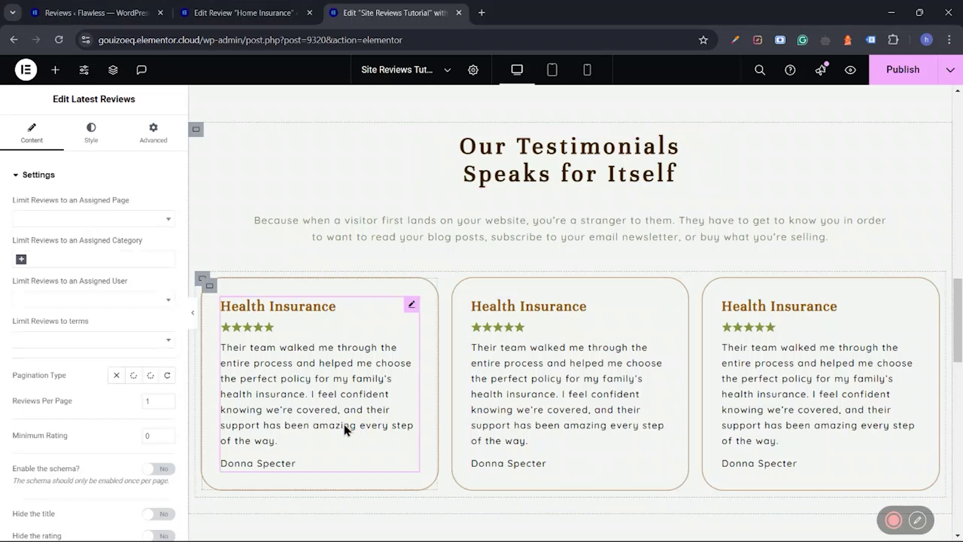
Step: Limit the selected Latest Reviews card to the Auto category
{"action": "left_click", "coordinate": [24, 260]}
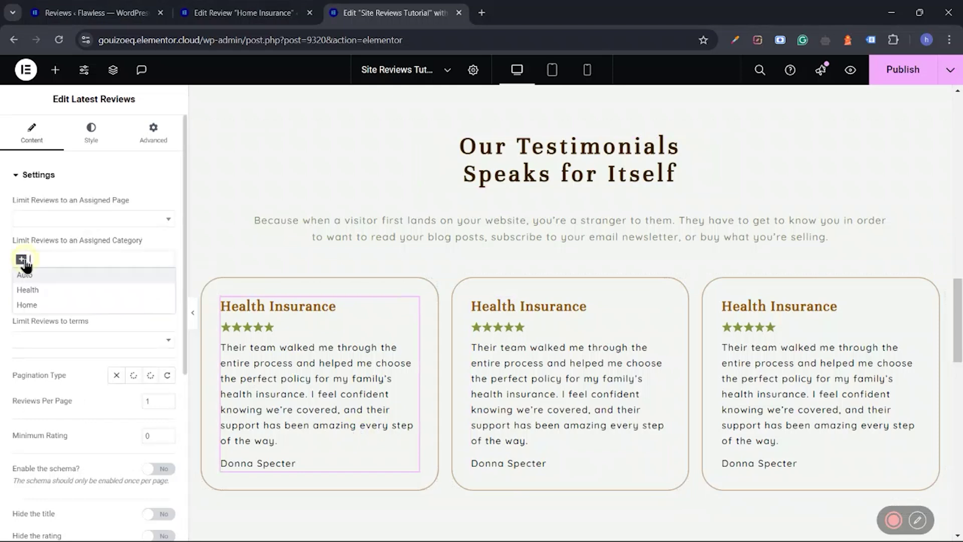
{"action": "left_click", "coordinate": [39, 276]}
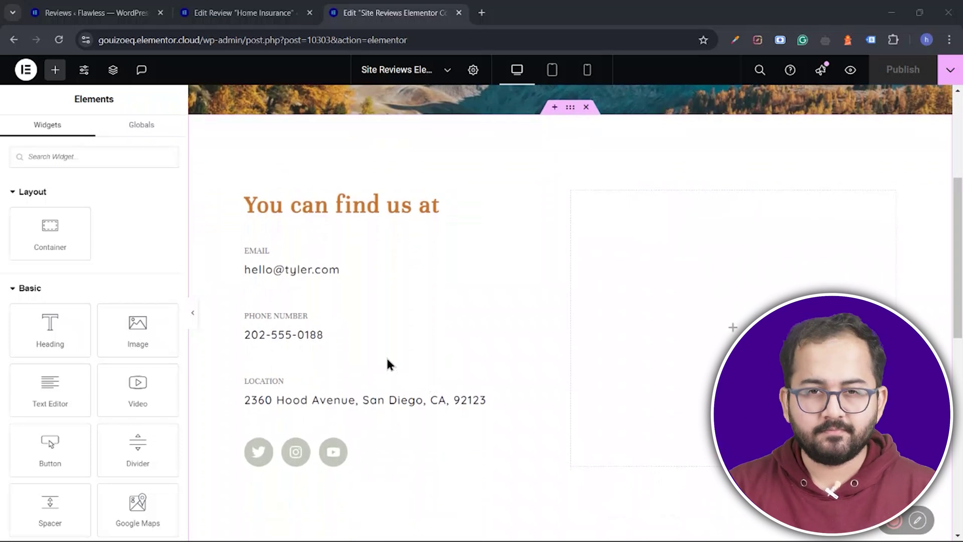
Step: Find 'review form' and place the Review Form widget beside the contact details
{"action": "left_click", "coordinate": [142, 159]}
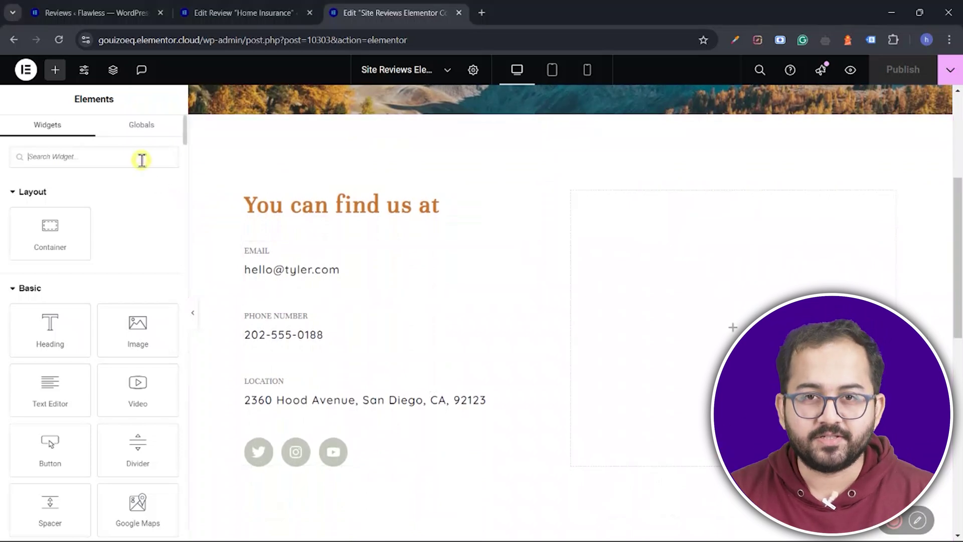
{"action": "type", "text": "revie"}
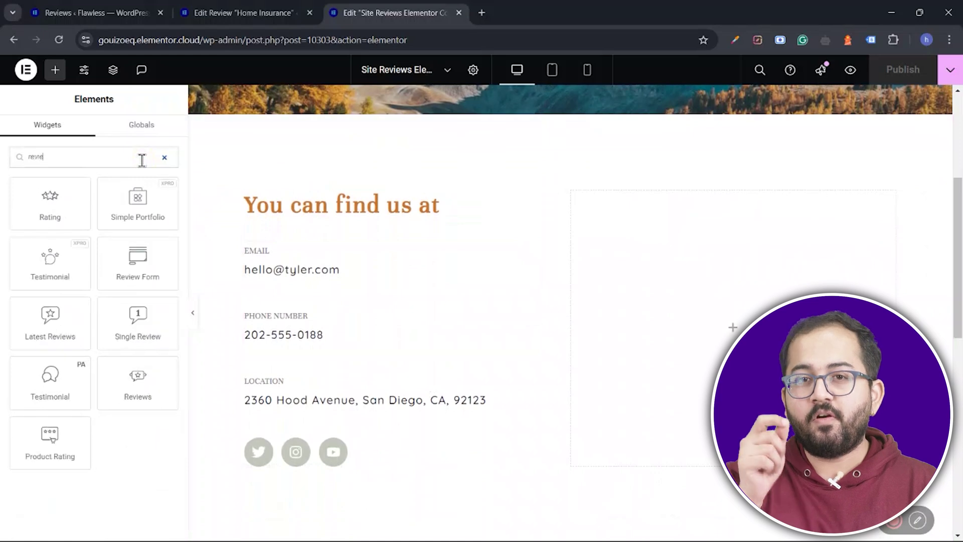
{"action": "type", "text": "w form"}
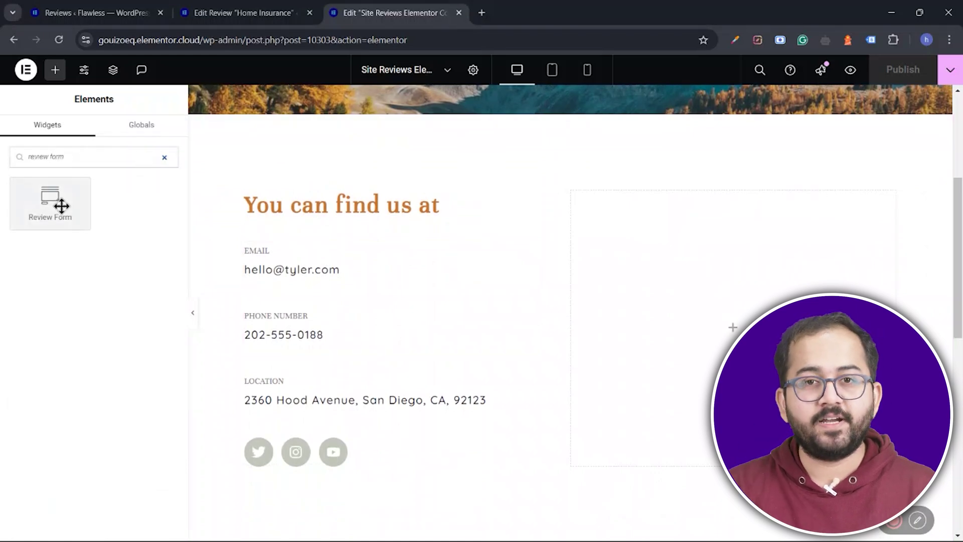
{"action": "left_click_drag", "start_coordinate": [69, 206], "coordinate": [640, 309]}
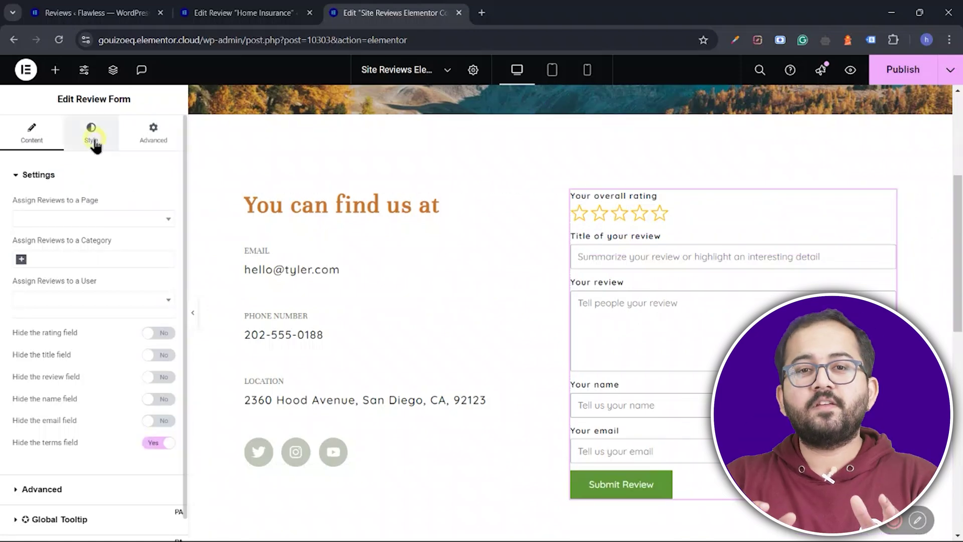
{"action": "left_click", "coordinate": [91, 141]}
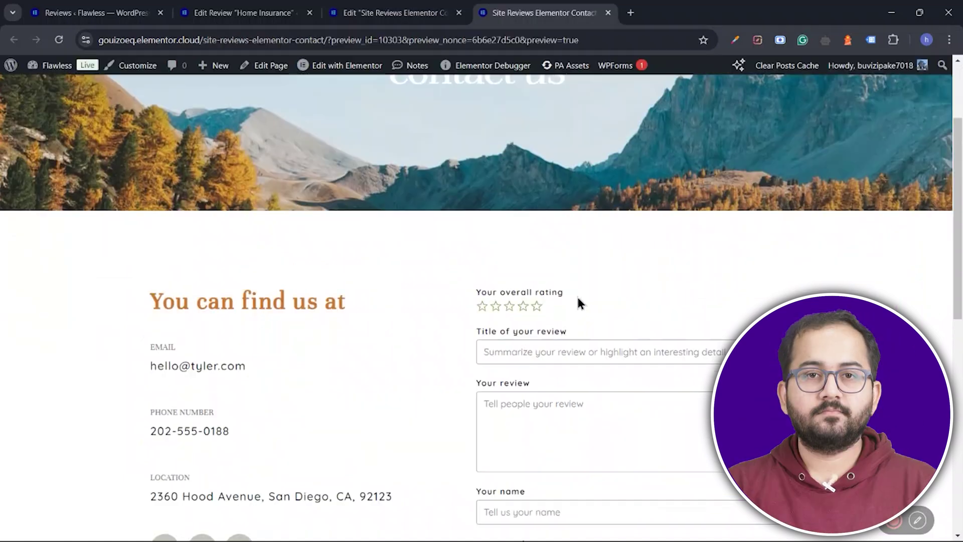
{"action": "scroll", "coordinate": [576, 295], "scroll_direction": "down", "scroll_amount": 1}
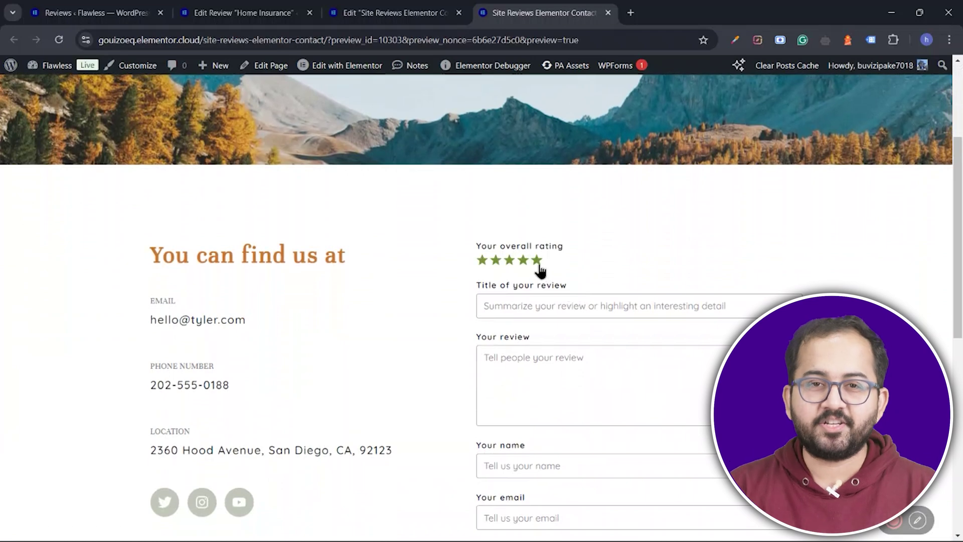
Step: Enter the review title 'Health Insurance' and text 'John has helped me a lot throughout the procedure!'
{"action": "left_click", "coordinate": [538, 305]}
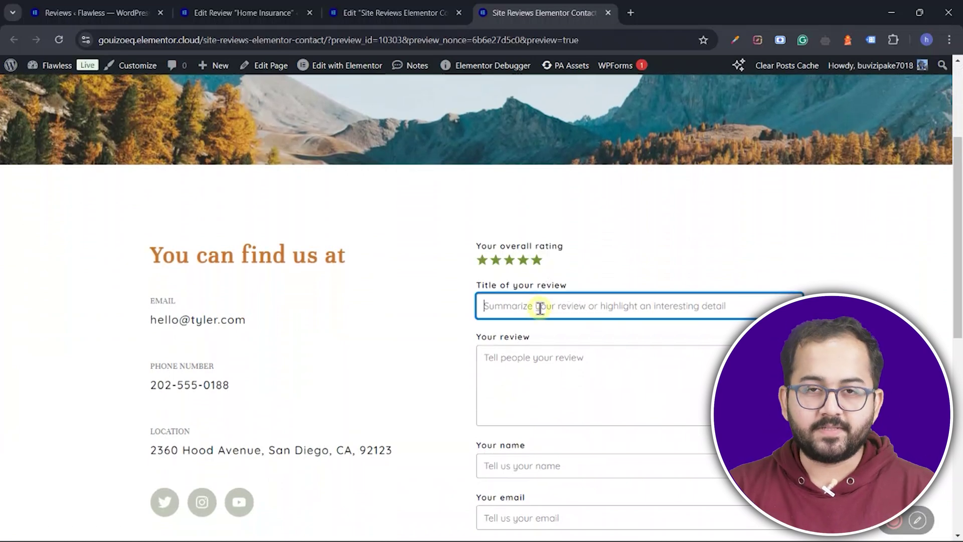
{"action": "type", "text": "Health Insurance"}
{"action": "left_click", "coordinate": [600, 357]}
{"action": "type", "text": "John has helped me "}
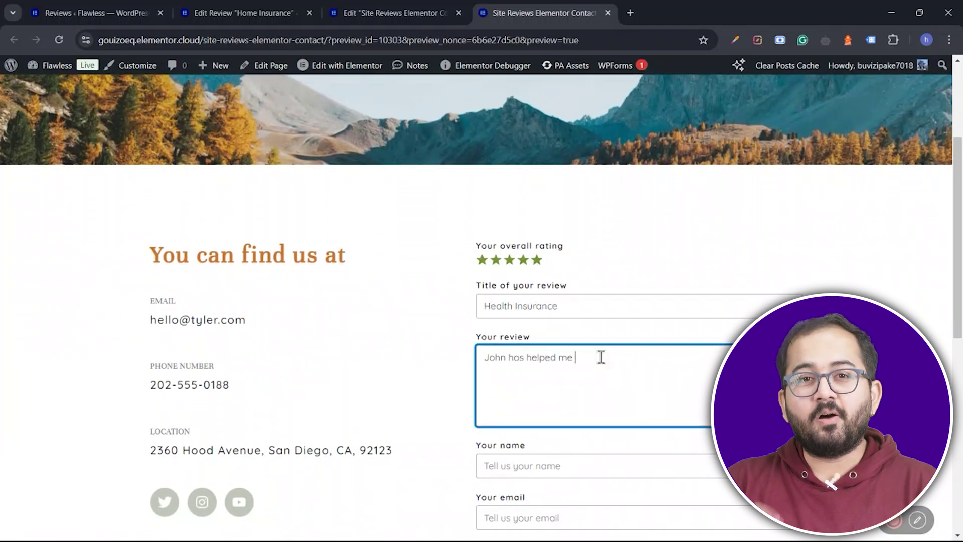
{"action": "type", "text": "a lot throughout the procedure!"}
Step: Add the reviewer's name and email, submit the review, then approve the pending Family Insurance review
{"action": "scroll", "coordinate": [600, 357], "scroll_direction": "down", "scroll_amount": 2}
{"action": "key", "text": "Tab"}
{"action": "type", "text": "Hazel"}
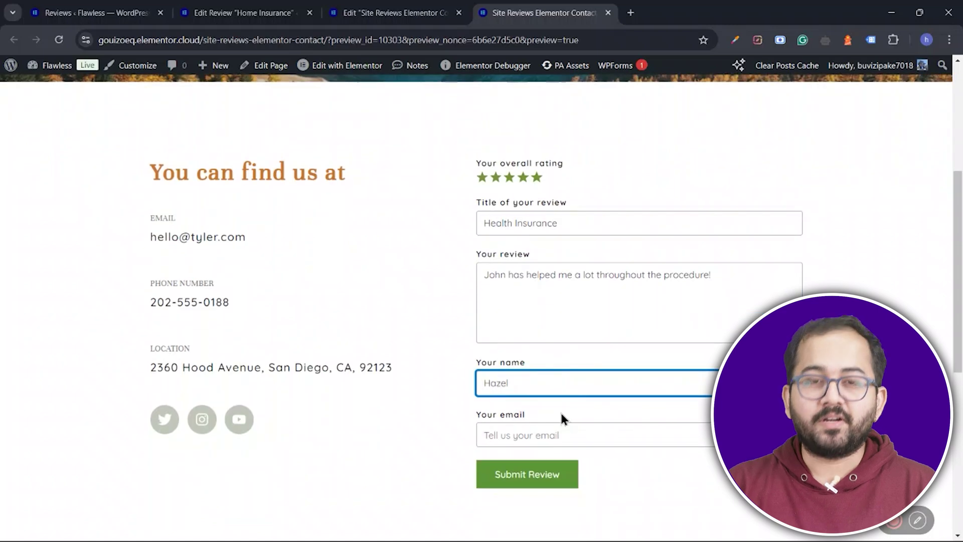
{"action": "key", "text": "Tab"}
{"action": "left_click", "coordinate": [572, 477]}
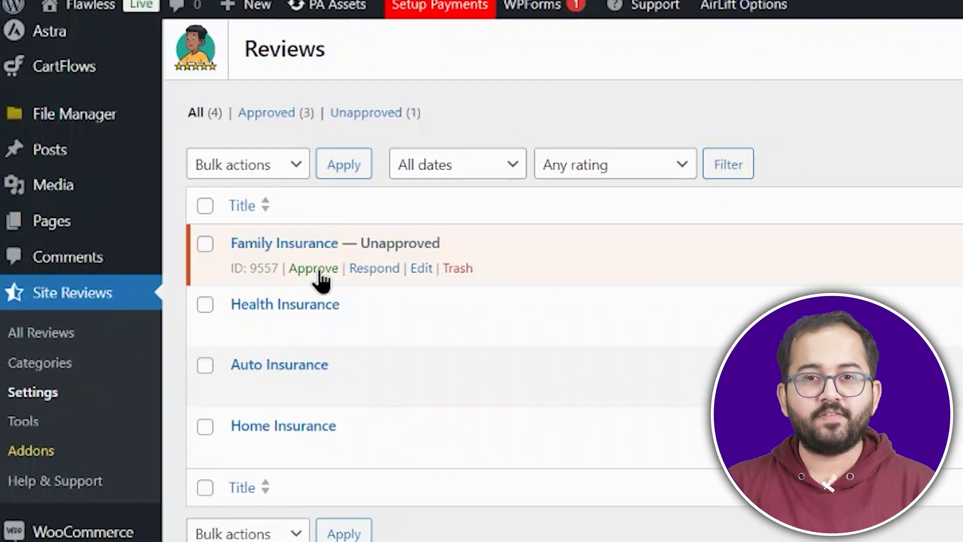
{"action": "left_click", "coordinate": [317, 271]}
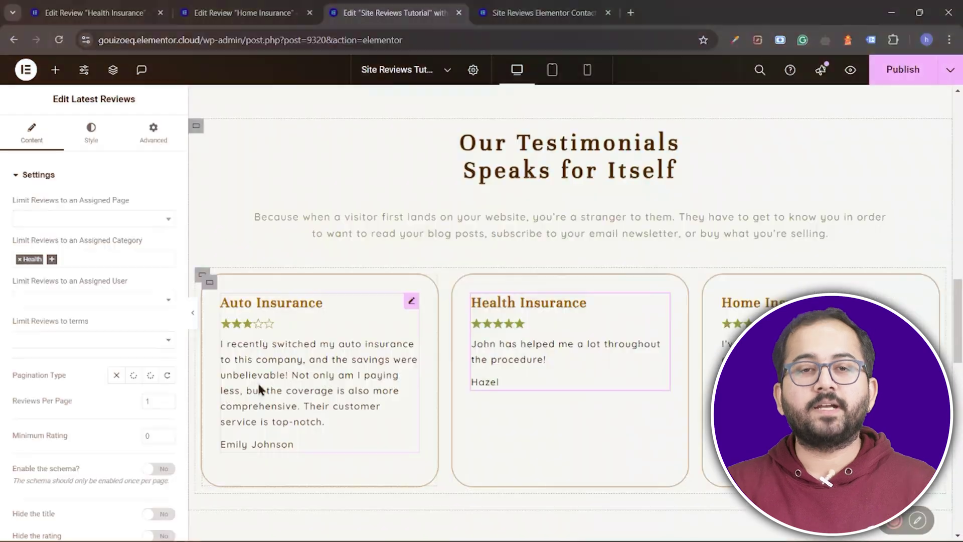
Step: Show one Health review per page with numbered page-reload pagination, then go to page 2
{"action": "double_click", "coordinate": [150, 402]}
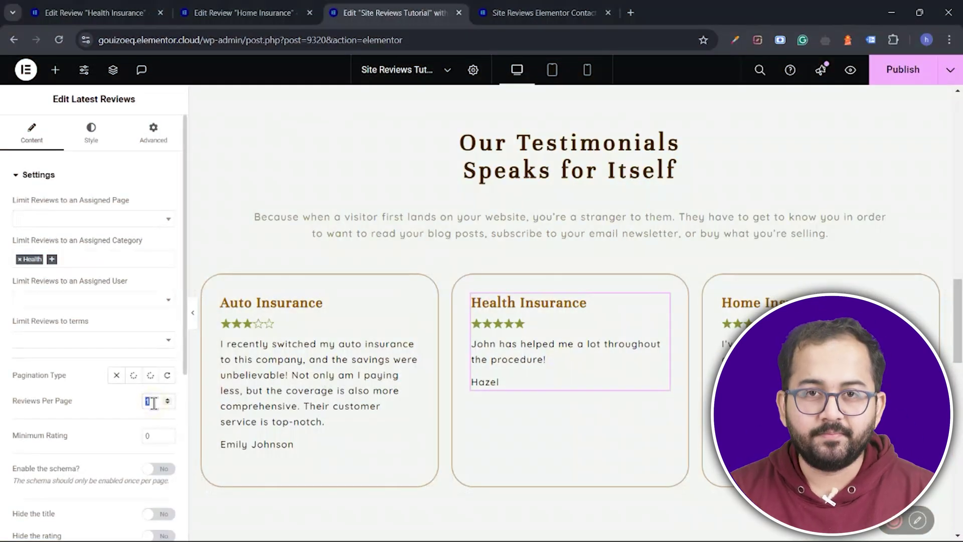
{"action": "type", "text": "2"}
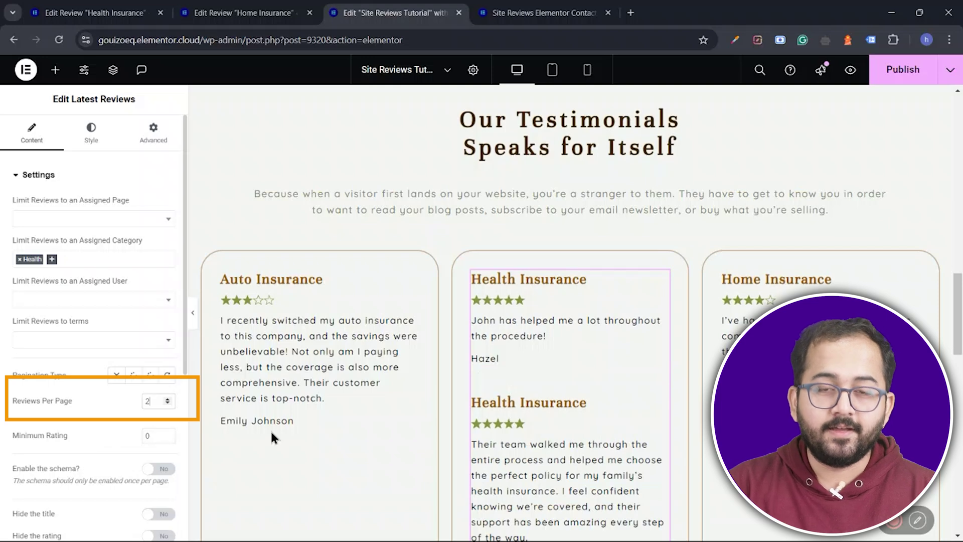
{"action": "scroll", "coordinate": [383, 433], "scroll_direction": "down", "scroll_amount": 2}
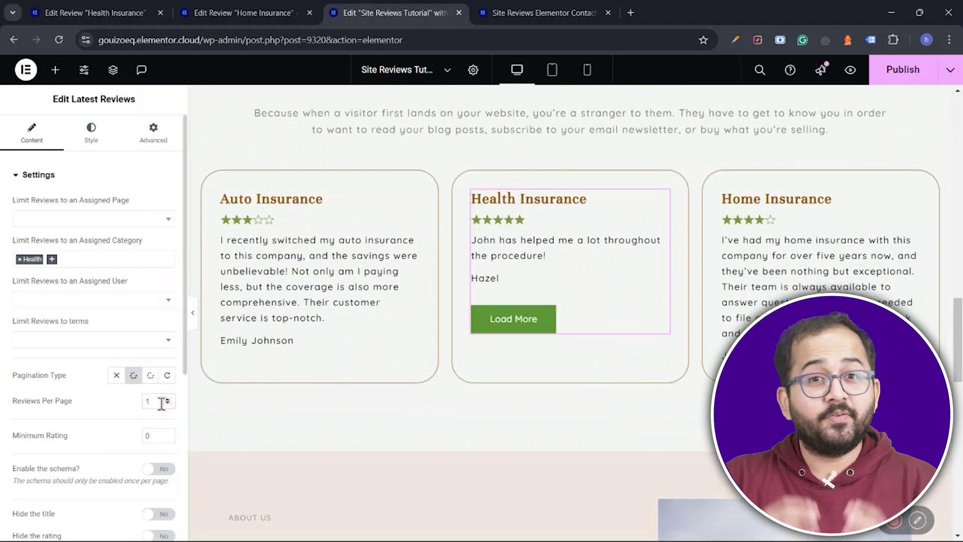
{"action": "left_click", "coordinate": [150, 379]}
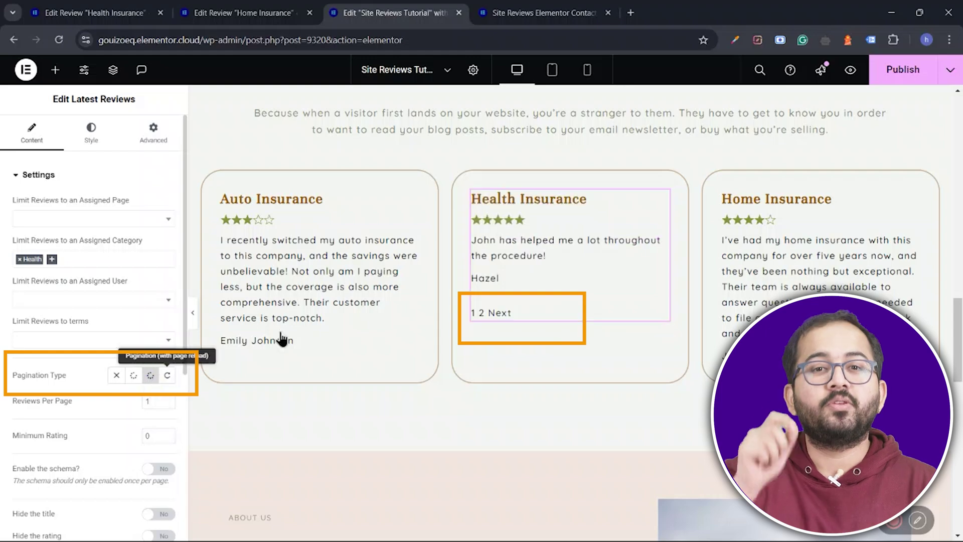
{"action": "left_click", "coordinate": [500, 314]}
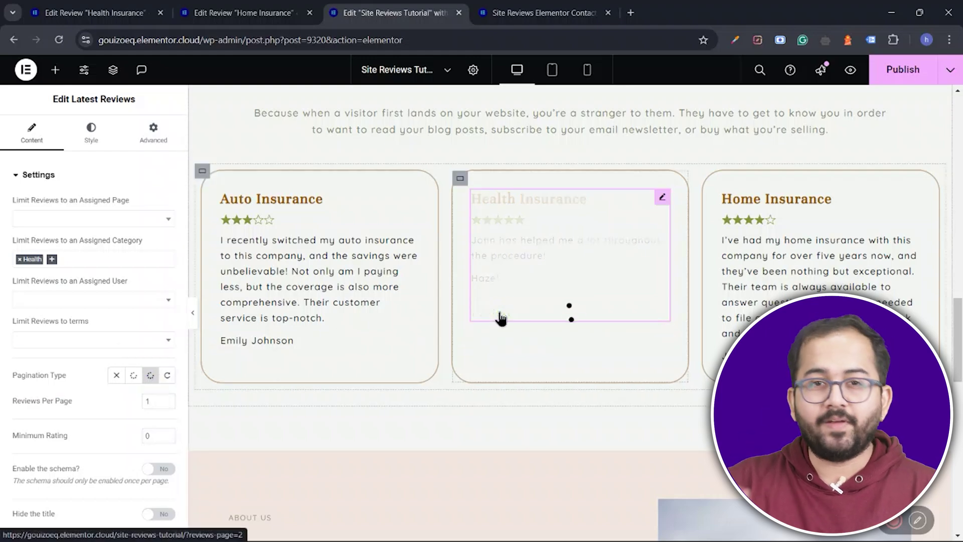